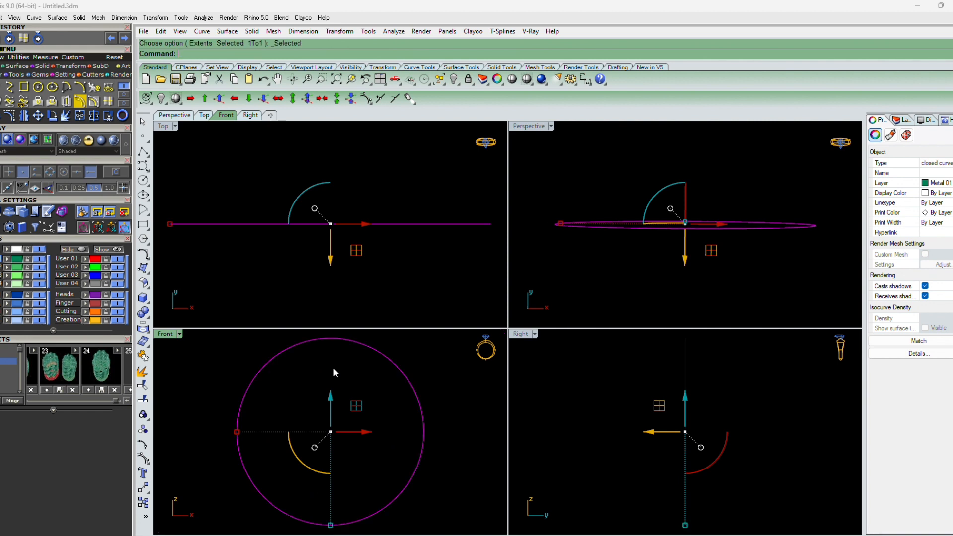
Zoom the viewports to fit the ring circle
key(Escape)
click(330, 283)
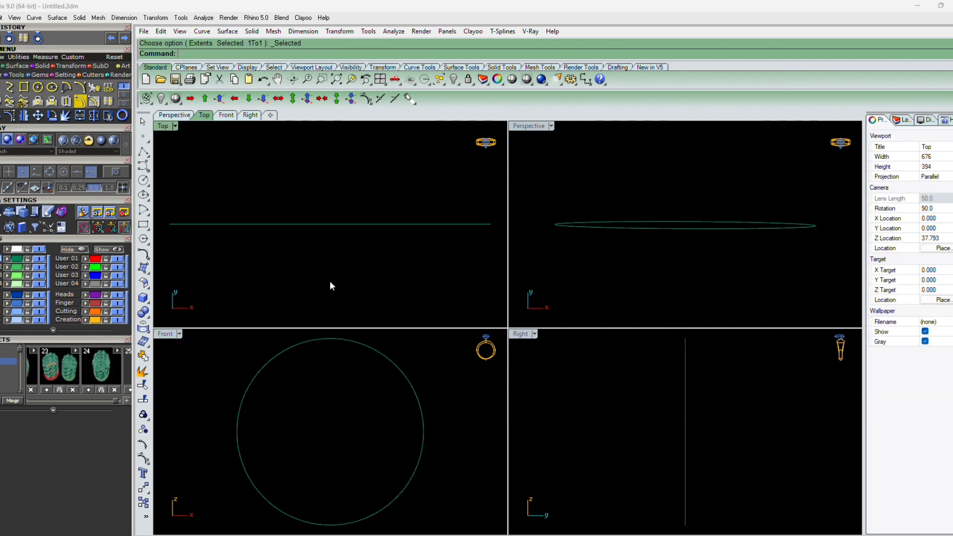
key(F4)
key(ctrl+a)
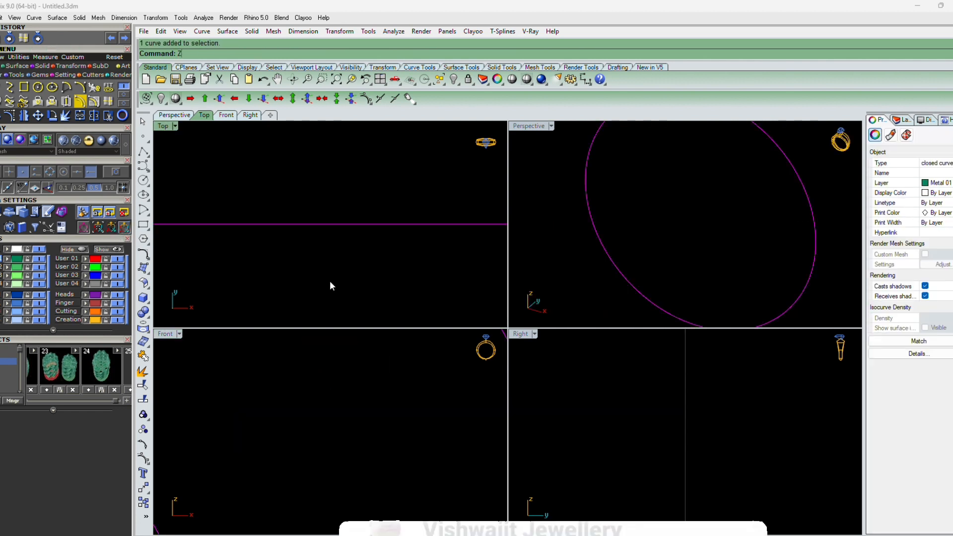
text(ZS)
key(Return)
key(Escape)
Offset the ring circle 4 mm to both sides
click(385, 224)
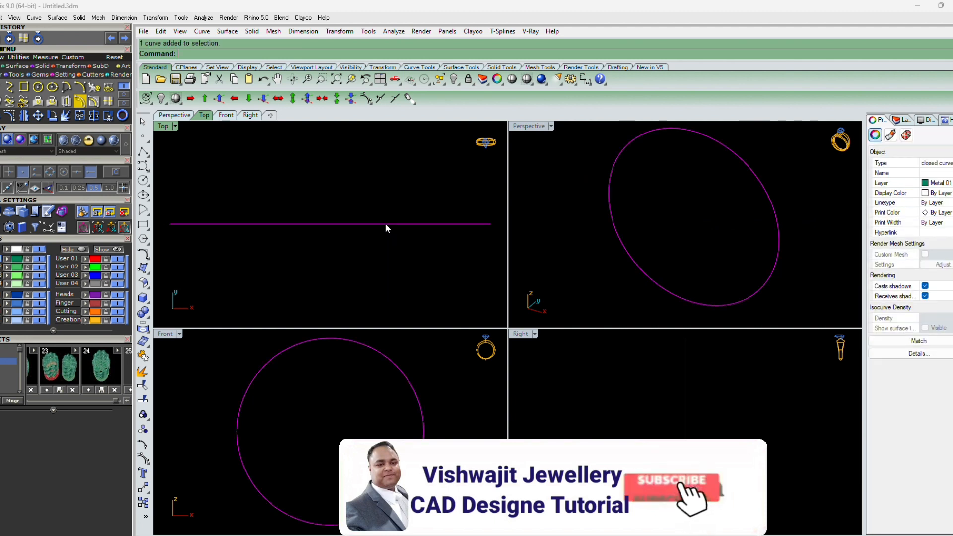
text(OFF)
key(Return)
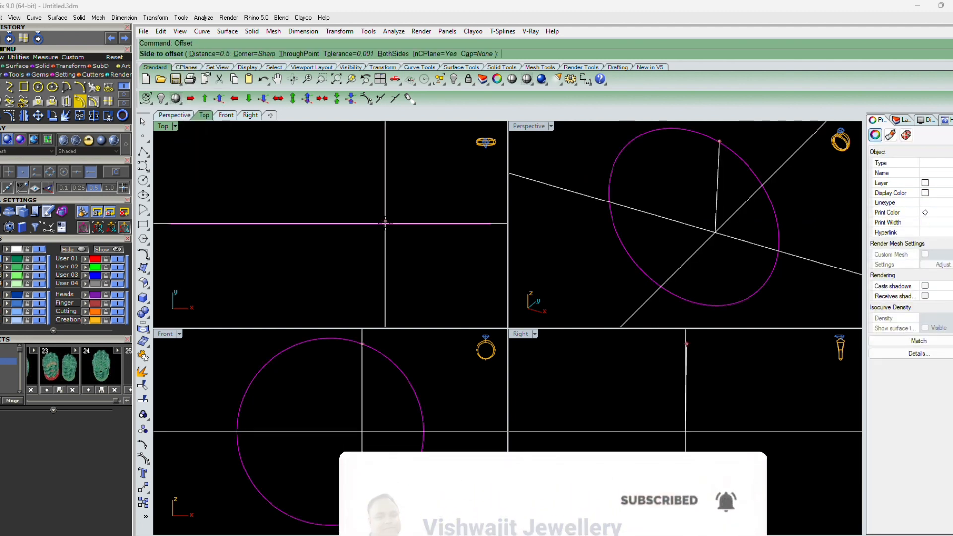
text(B)
key(Return)
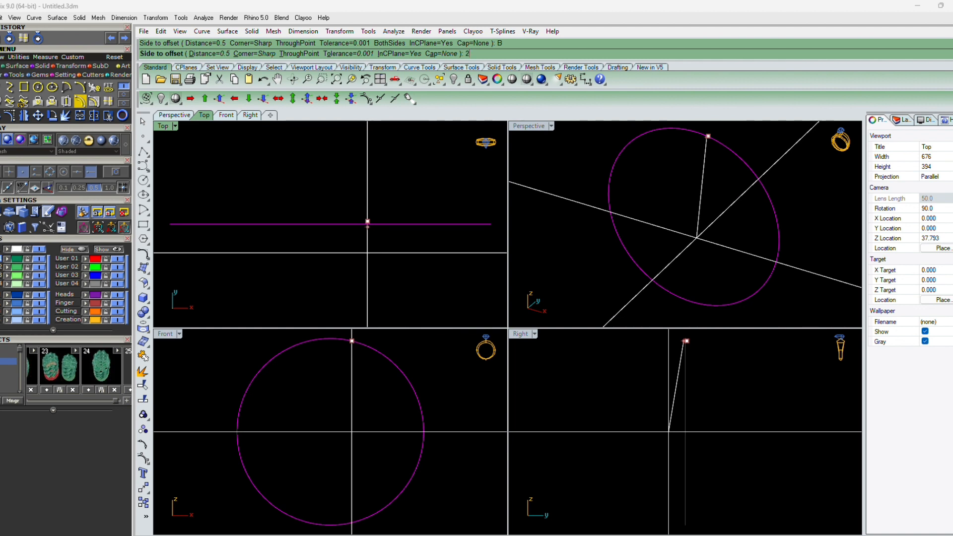
text(2.5)
key(Return)
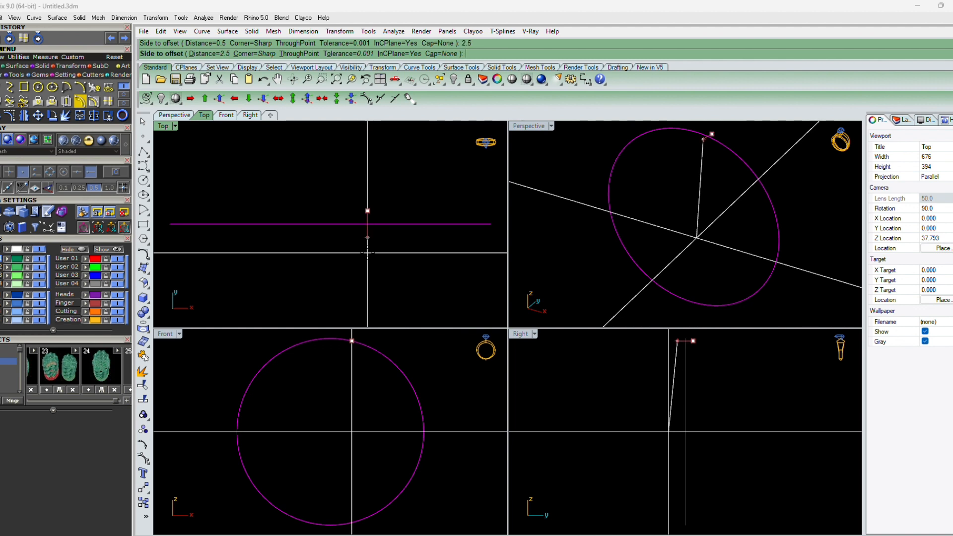
text(3)
key(Return)
text(4)
key(Return)
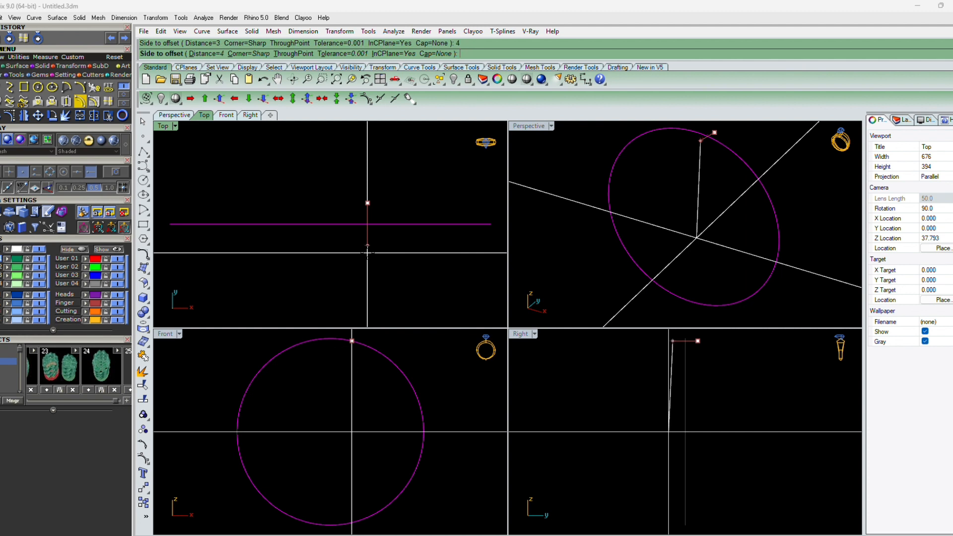
click(367, 253)
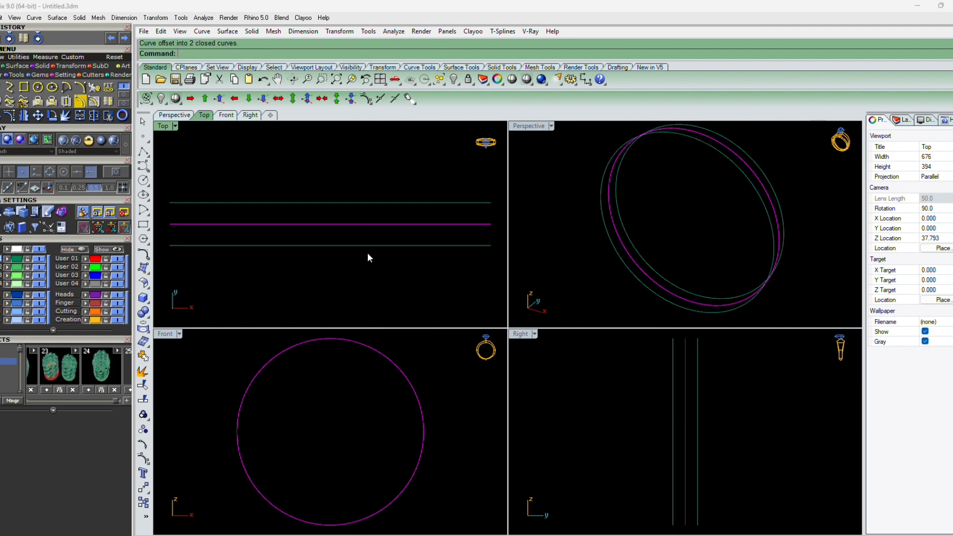
Lock the two offset curves on either side of the ring circle
click(445, 279)
click(443, 246)
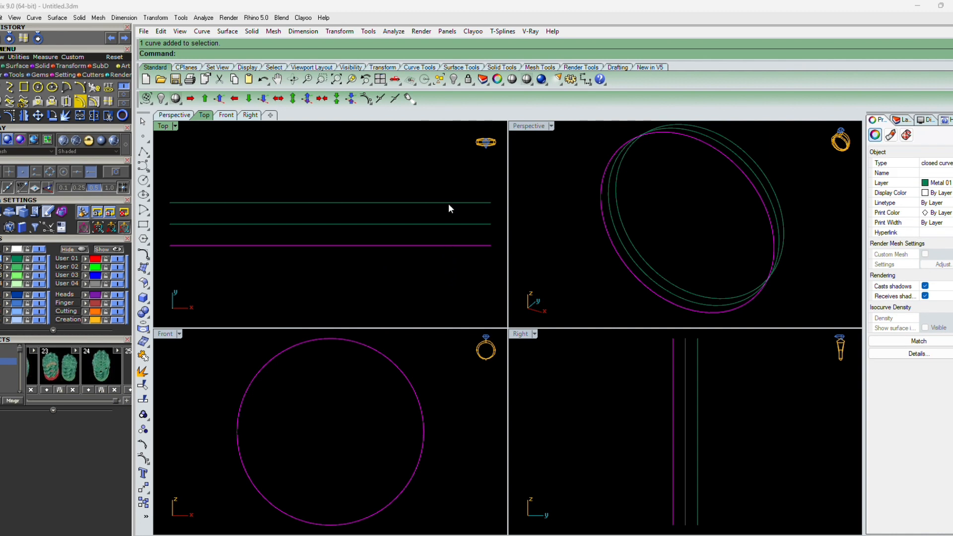
shift+click(449, 203)
text(Lock)
key(Return)
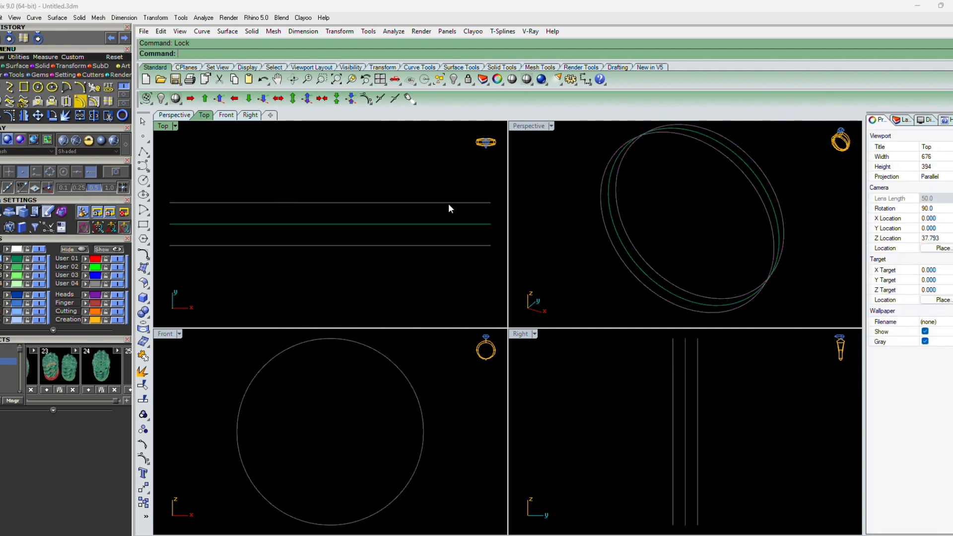
Offset the original ring circle outward by 5 mm
click(452, 225)
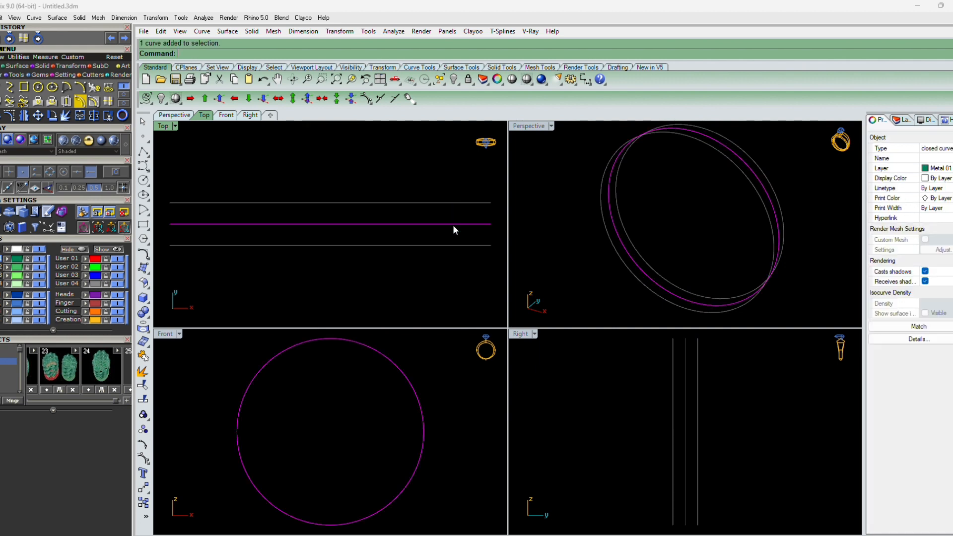
text(OFF)
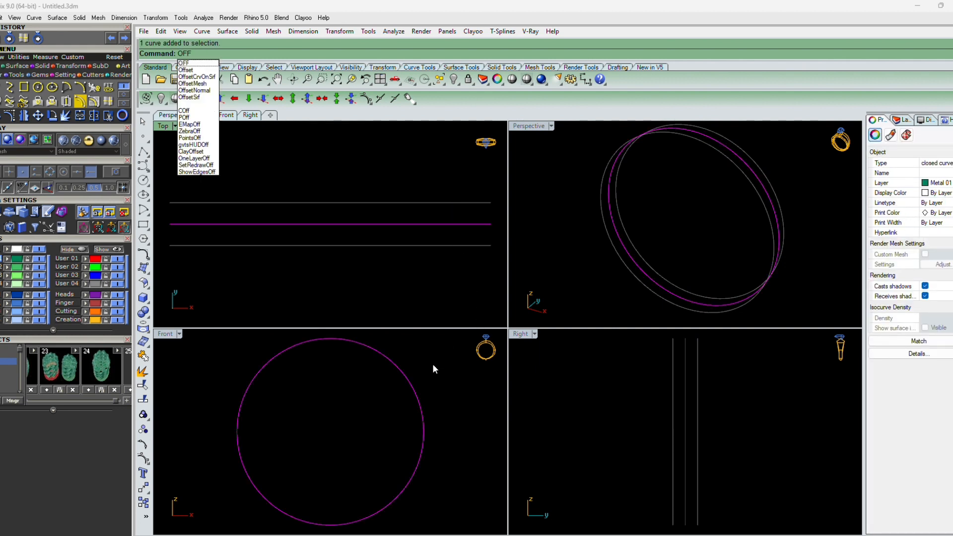
key(Return)
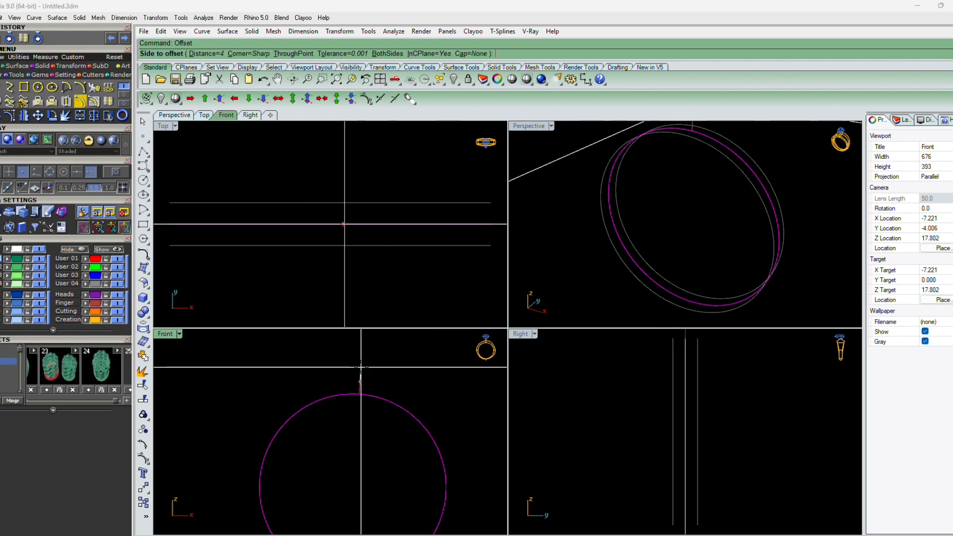
text(5)
key(Return)
click(361, 368)
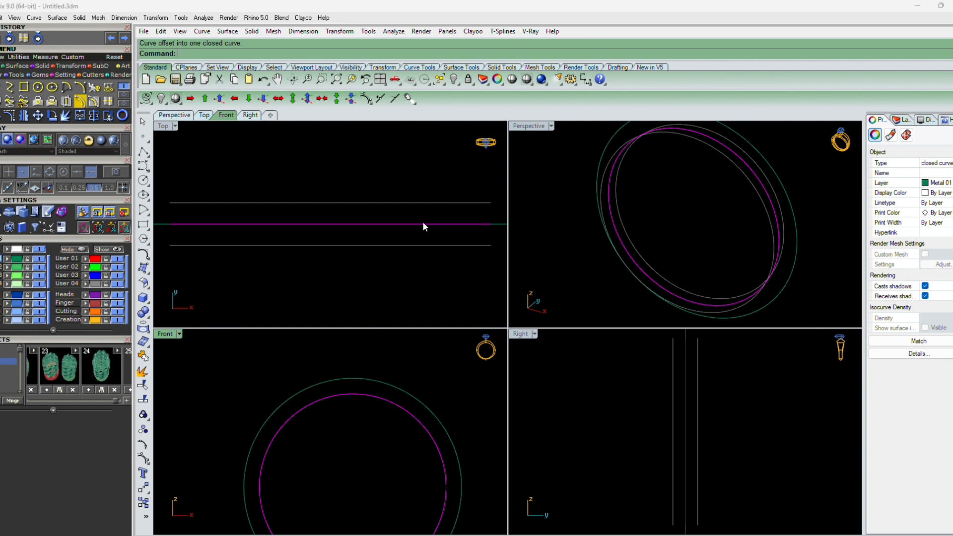
Offset the new outer circle 2.5 mm to both sides
click(503, 225)
text(O)
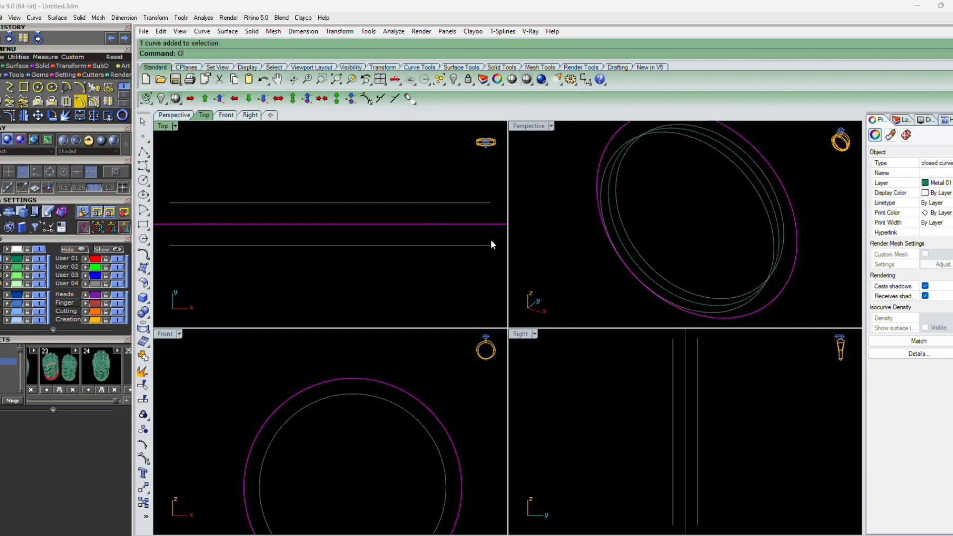
text(FF)
key(Return)
scroll(436, 242, up, 4)
text(B)
key(Return)
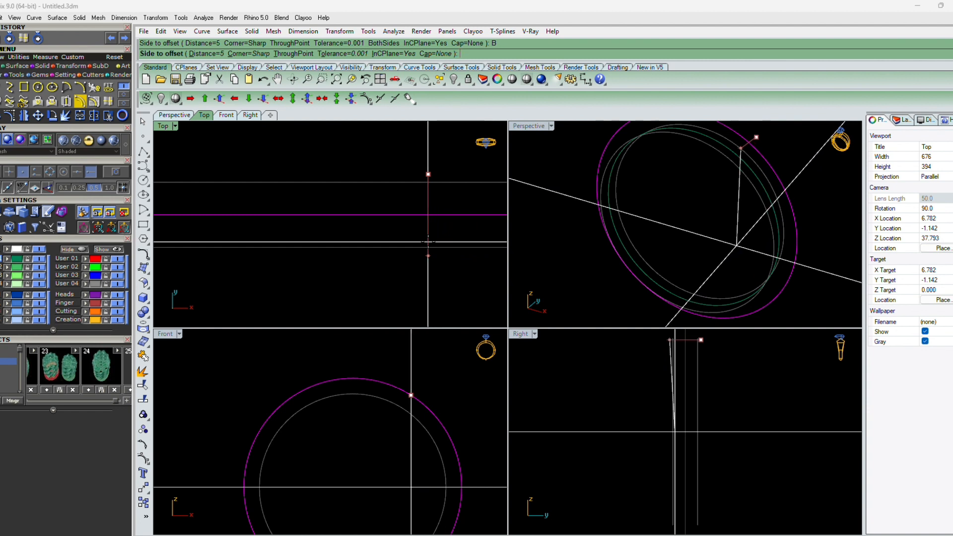
key(Return)
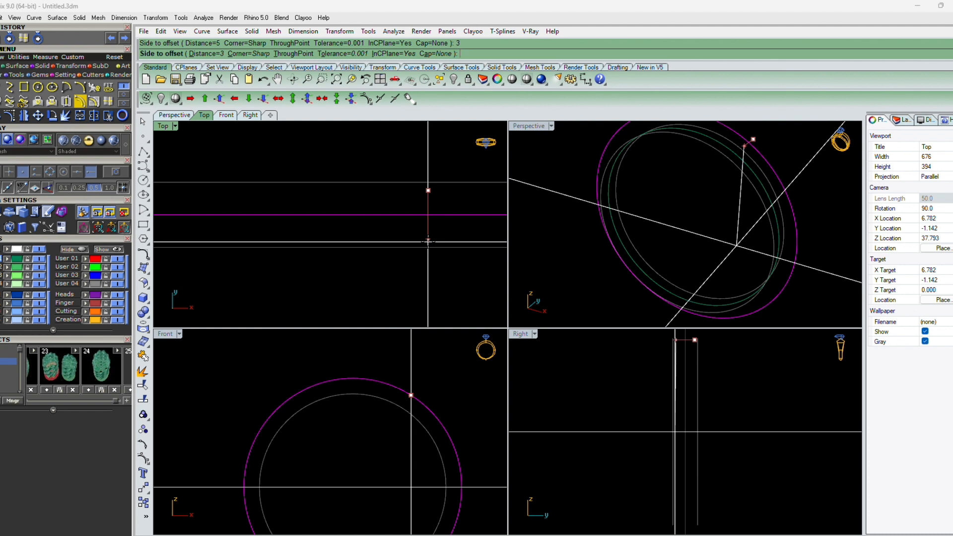
key(Return)
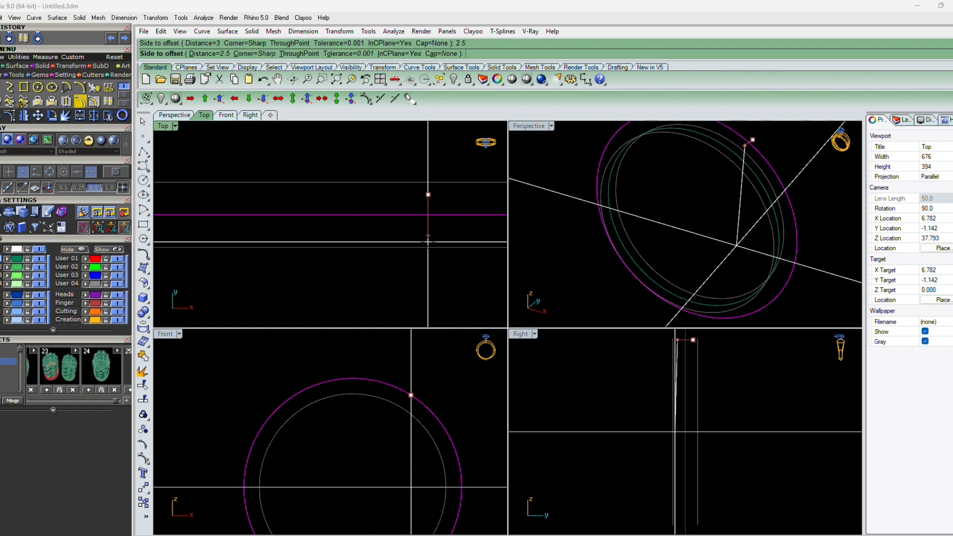
click(428, 242)
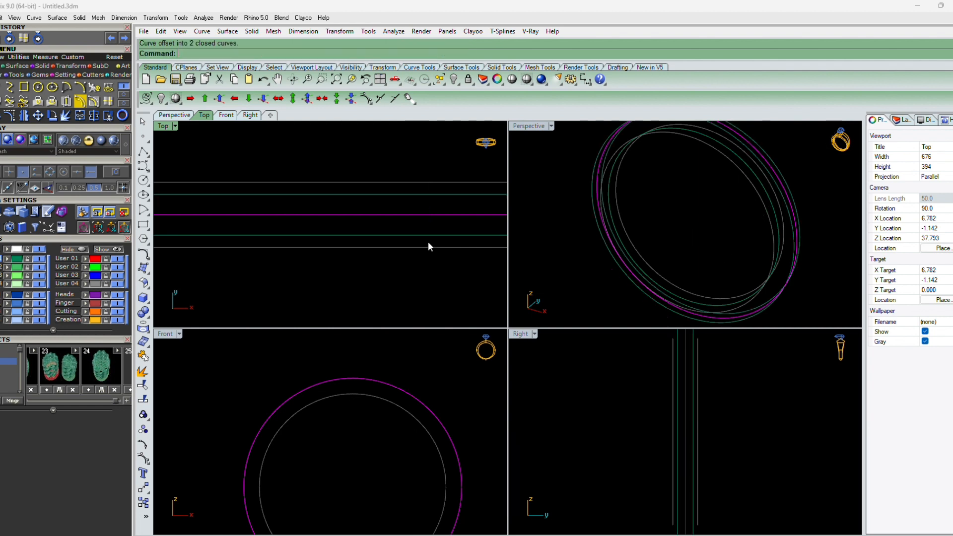
Hide the middle 5 mm offset circle between the new pair of curves
click(422, 318)
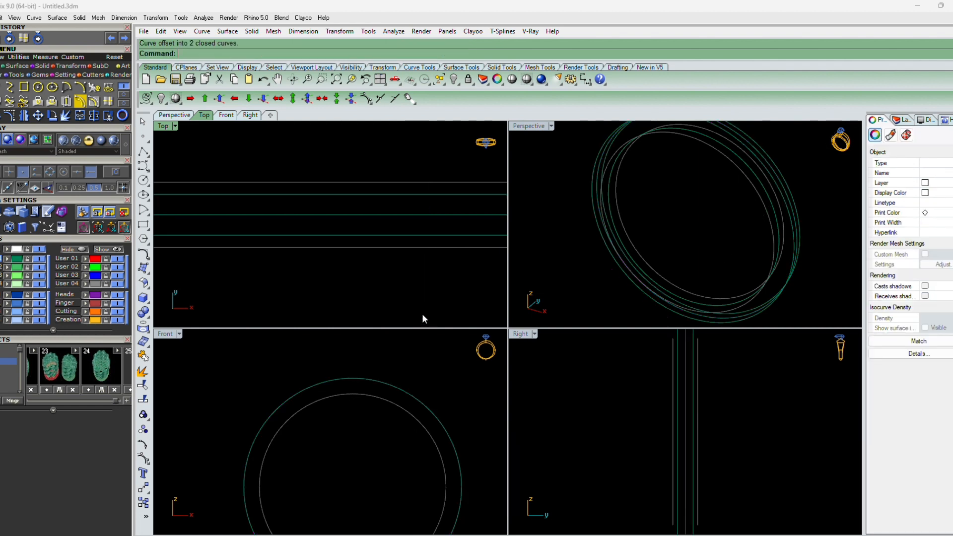
right_drag(428, 297, 371, 311)
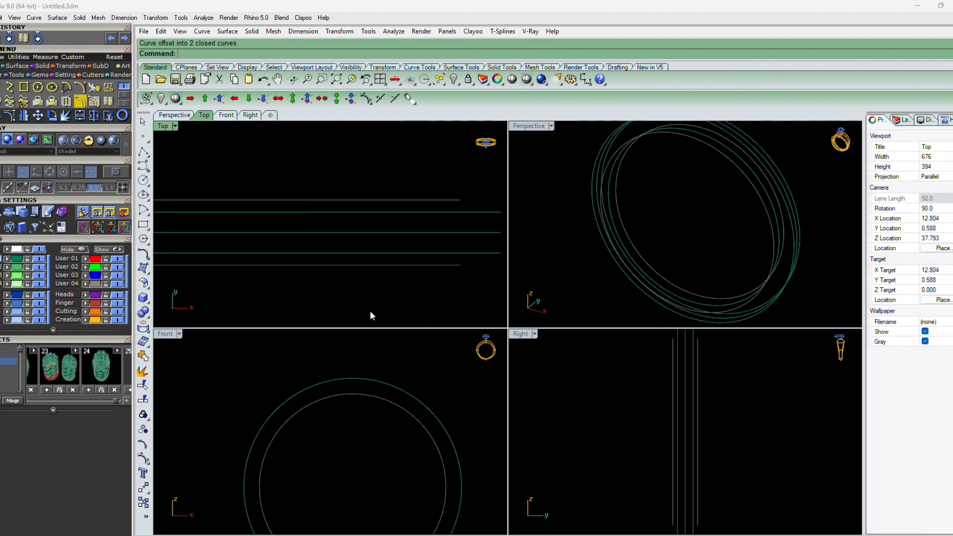
click(475, 231)
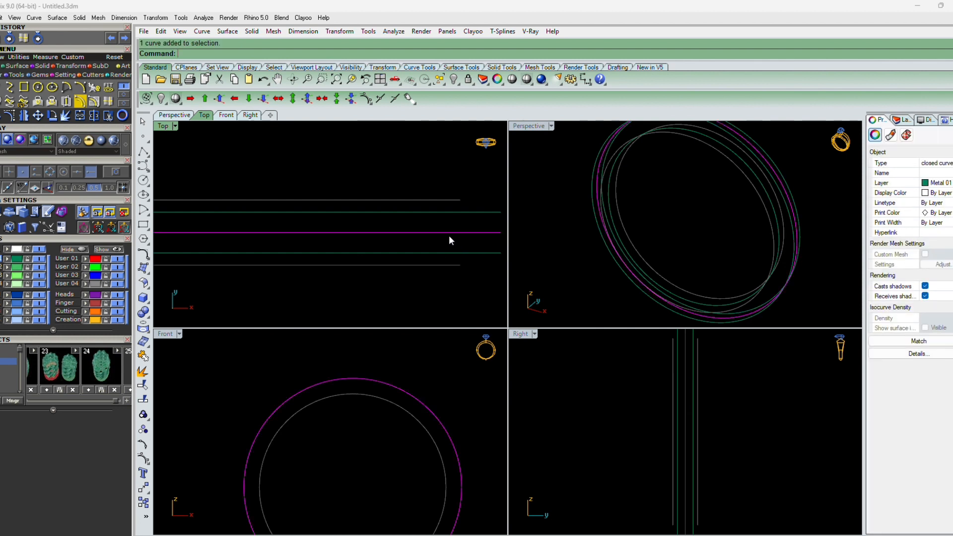
drag(413, 236, 413, 237)
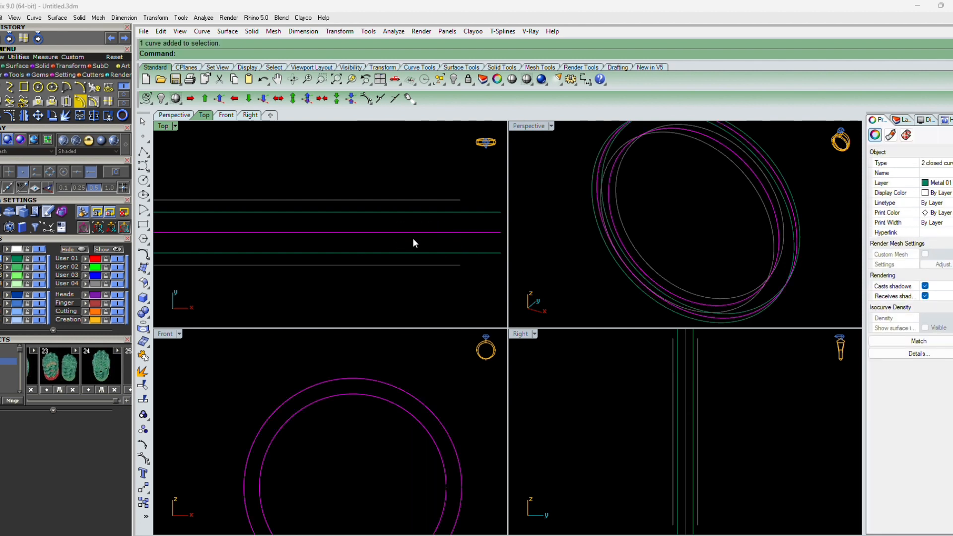
click(84, 303)
click(117, 304)
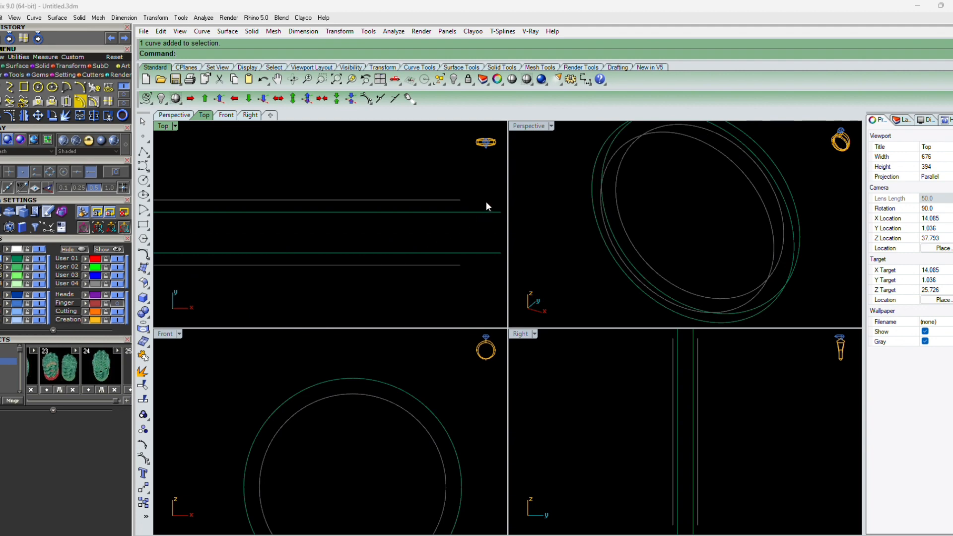
Loft a band surface between the two 2.5 mm offset curves
drag(487, 202, 468, 264)
text(lo)
key(Return)
key(Return)
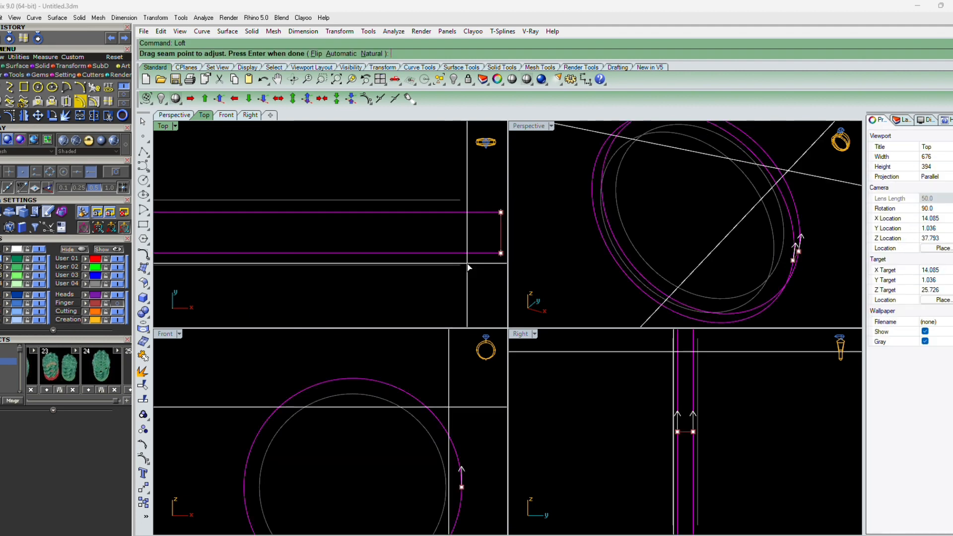
key(Return)
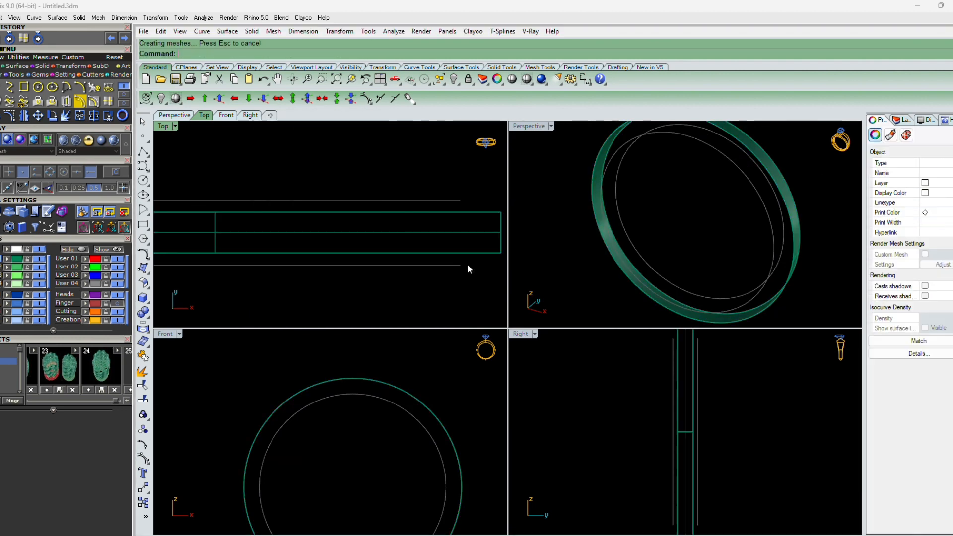
Set the Top and Right viewports to Shaded display mode
click(175, 127)
click(221, 47)
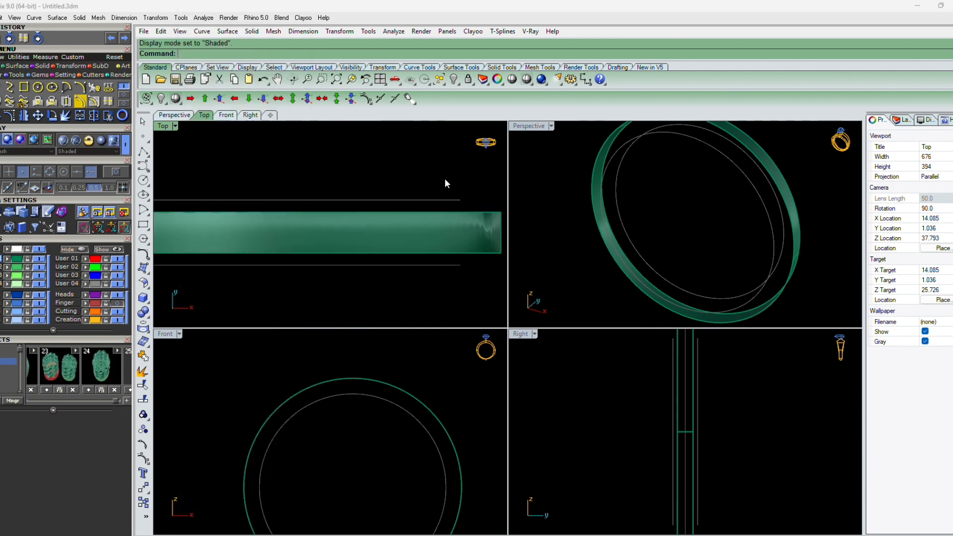
click(486, 418)
click(537, 365)
click(566, 282)
click(580, 378)
key(ctrl+alt+s)
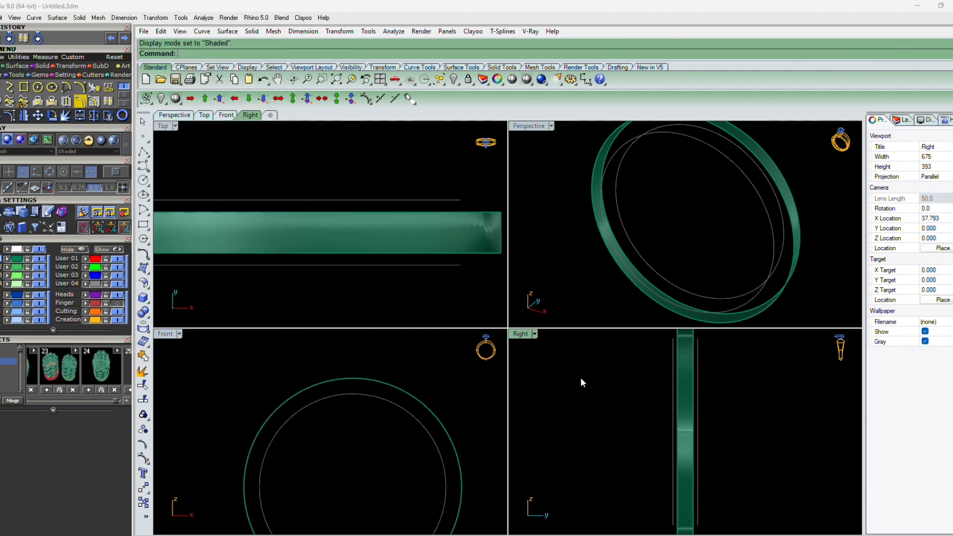
Zoom all viewports to the extents of the ring
text(zsa)
key(Return)
key(ctrl+a)
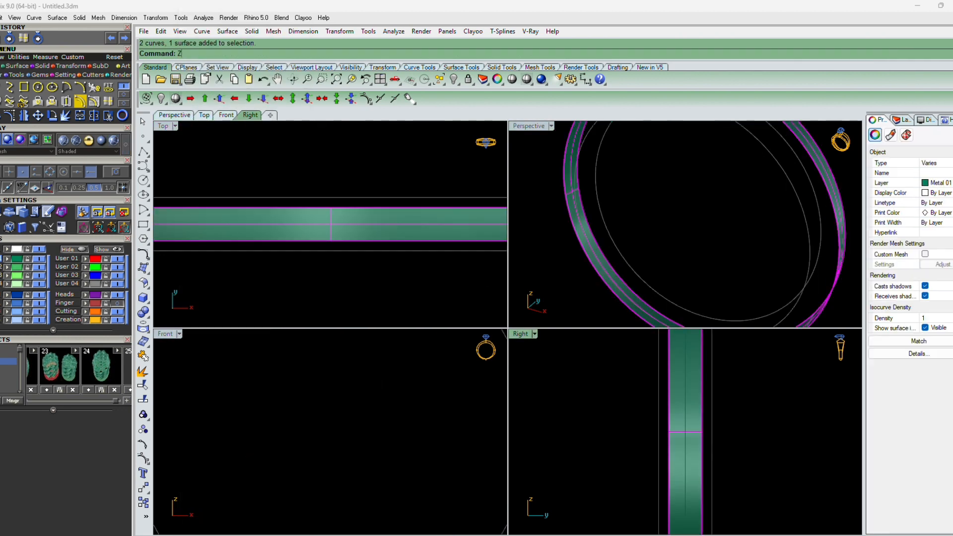
text(zsa)
key(Return)
key(Escape)
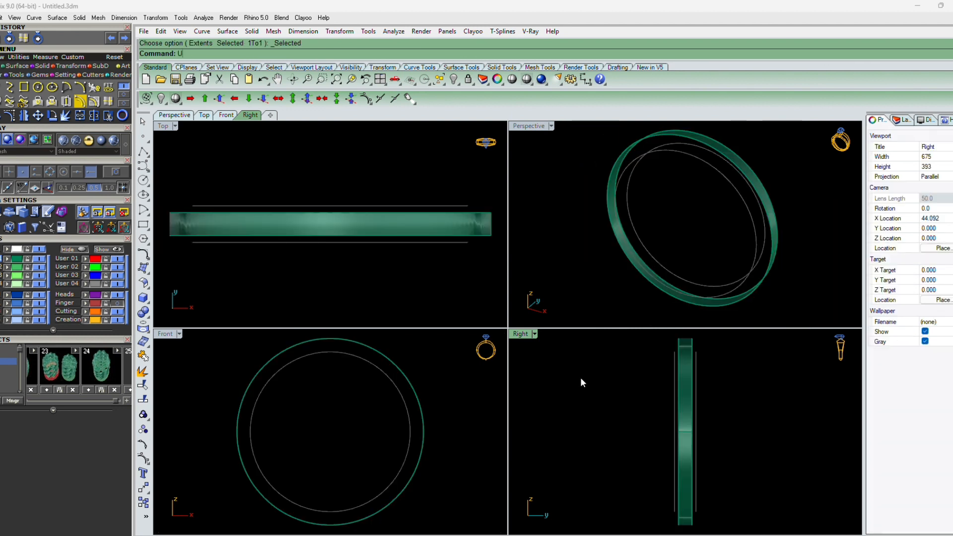
key(Escape)
Loft a second band between the first pair of 4 mm offset curves
click(466, 242)
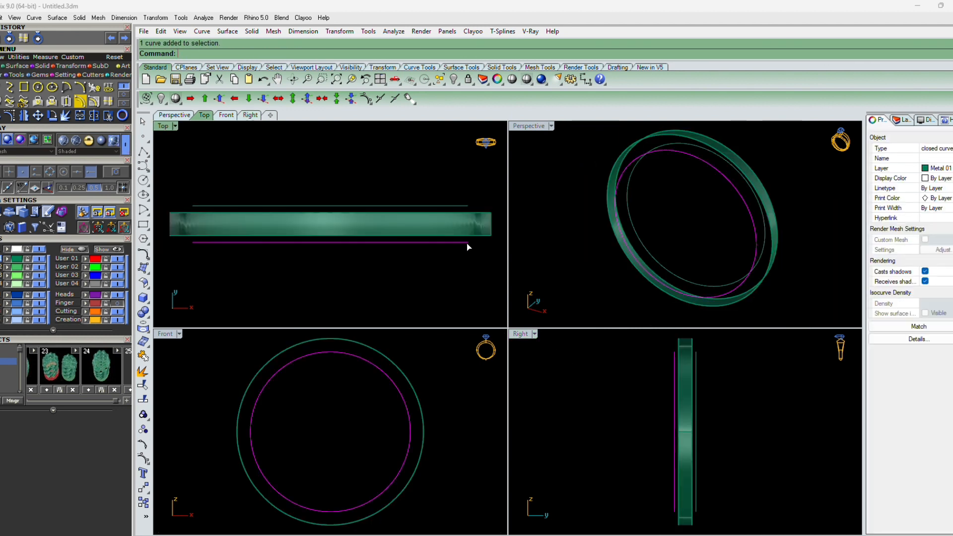
shift+click(464, 205)
text(loft)
key(Return)
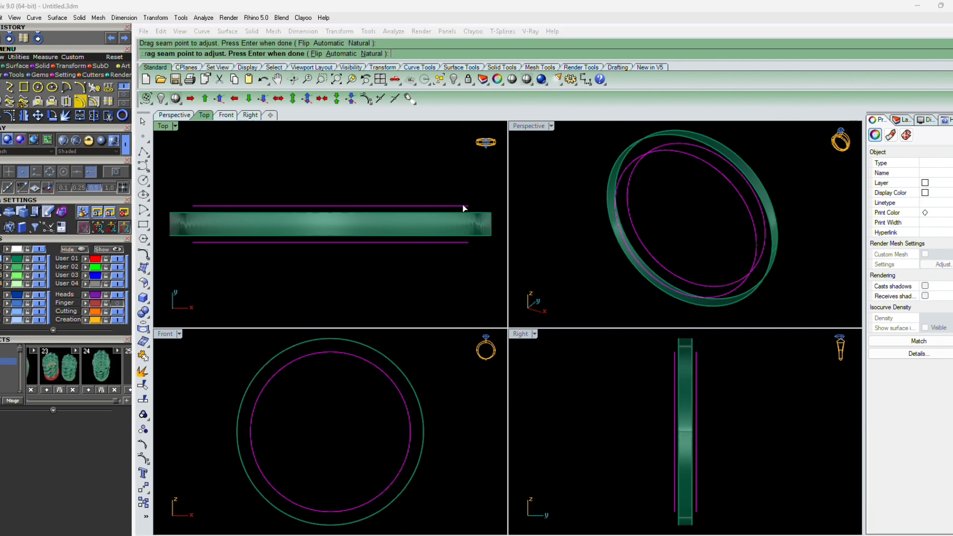
key(Return)
key(Return)
click(580, 274)
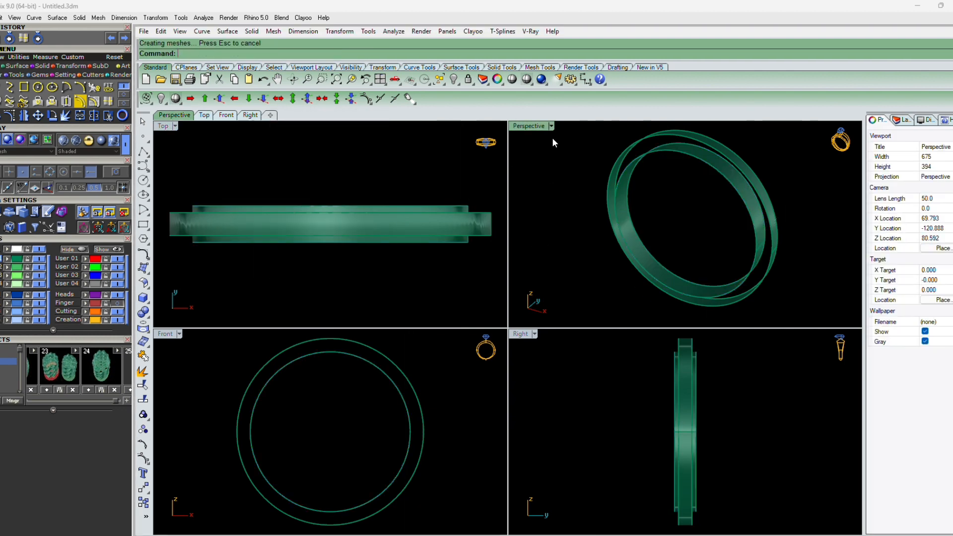
Draw a short line across the width of the band at its edge
double_click(538, 126)
scroll(501, 324, down, 4)
right_drag(502, 322, 516, 226)
click(500, 256)
click(526, 282)
shift+click(513, 198)
right_click(513, 198)
right_drag(587, 361, 528, 358)
scroll(620, 410, up, 3)
right_click(621, 410)
right_drag(621, 410, 581, 393)
click(547, 365)
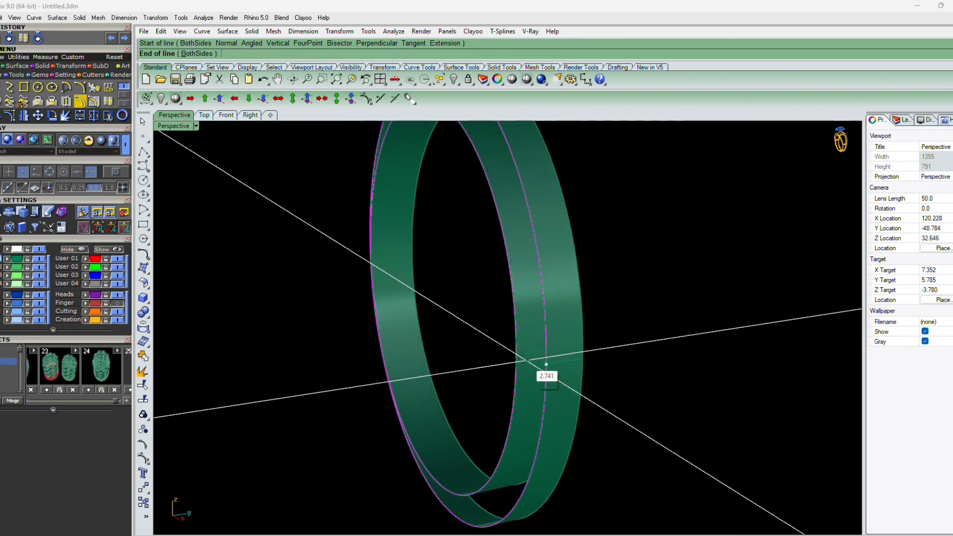
click(518, 355)
click(530, 361)
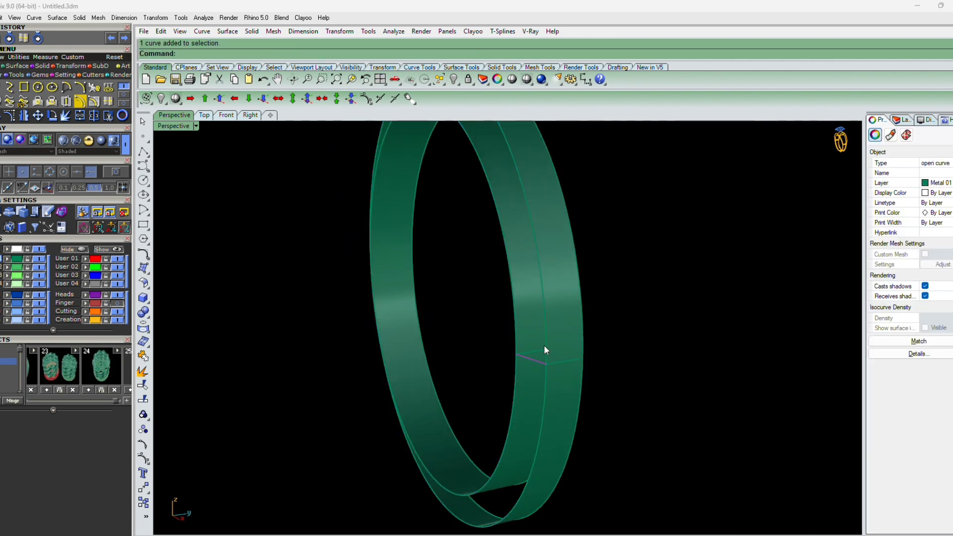
Sweep a closed surface along the band's two edge curves using the short line as the cross-section
click(546, 348)
click(514, 318)
click(516, 323)
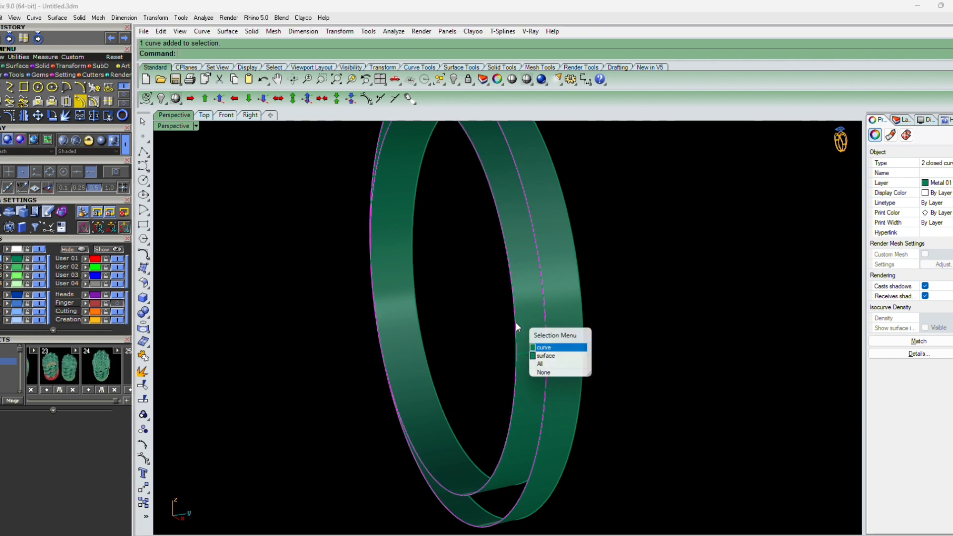
shift+click(531, 360)
text(Sweep2)
key(Return)
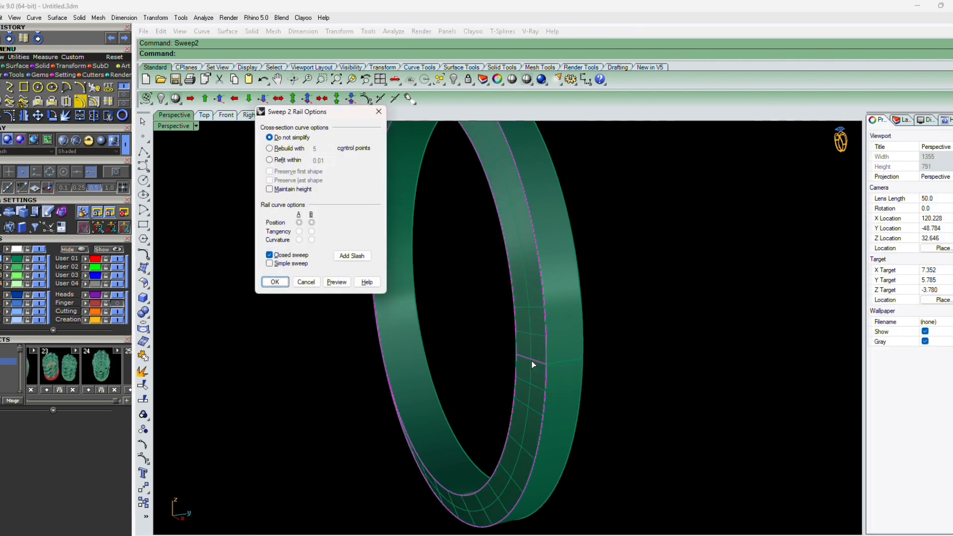
key(Return)
right_drag(598, 386, 410, 386)
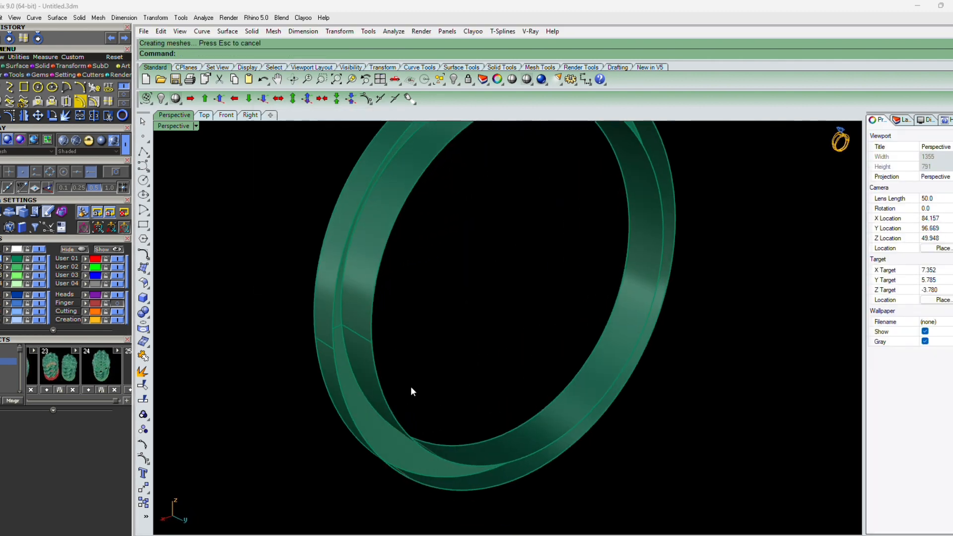
Draw a line across the width of the other band, snapping to its edge endpoints
scroll(347, 353, up, 2)
text(l)
key(Return)
right_drag(346, 355, 390, 353)
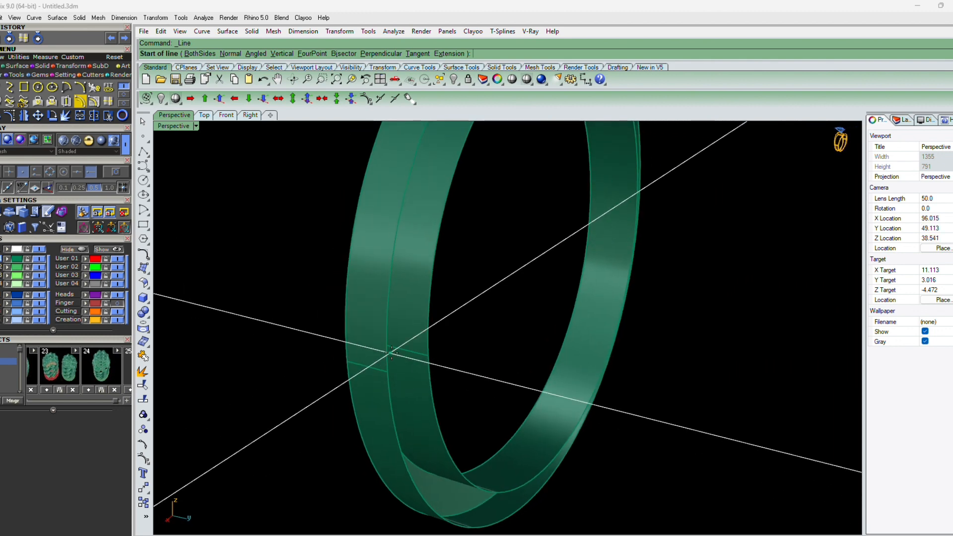
click(430, 357)
click(388, 372)
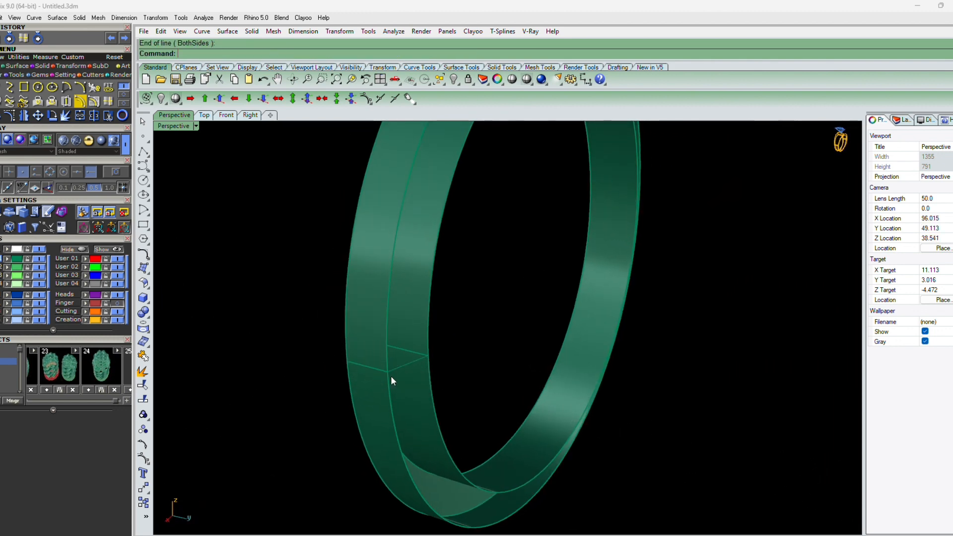
Sweep a second closed surface along that band's two edge rails using the new line as the cross-section
key(Return)
click(390, 386)
click(390, 385)
click(430, 374)
click(431, 374)
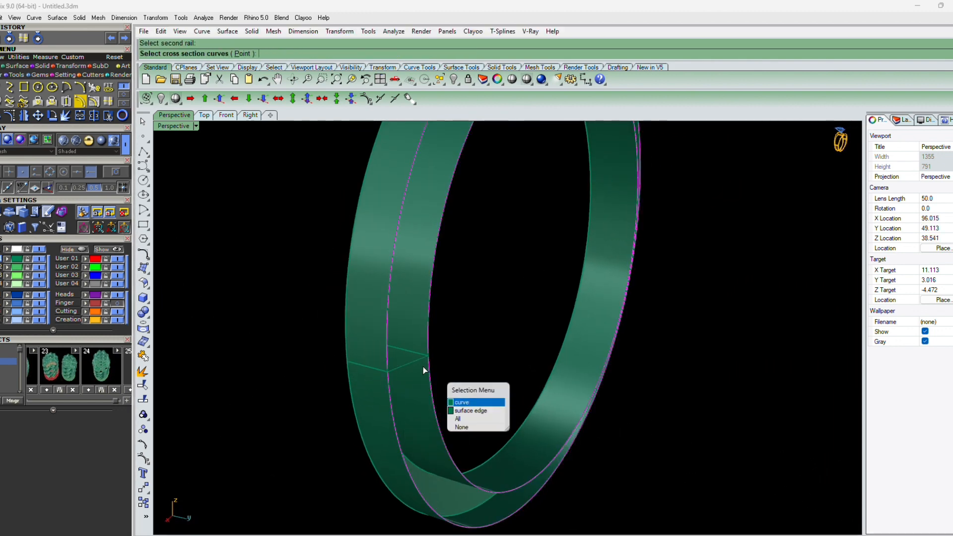
click(412, 364)
key(Return)
key(Return)
Select all construction curves and hide them
scroll(424, 366, down, 6)
key(F4)
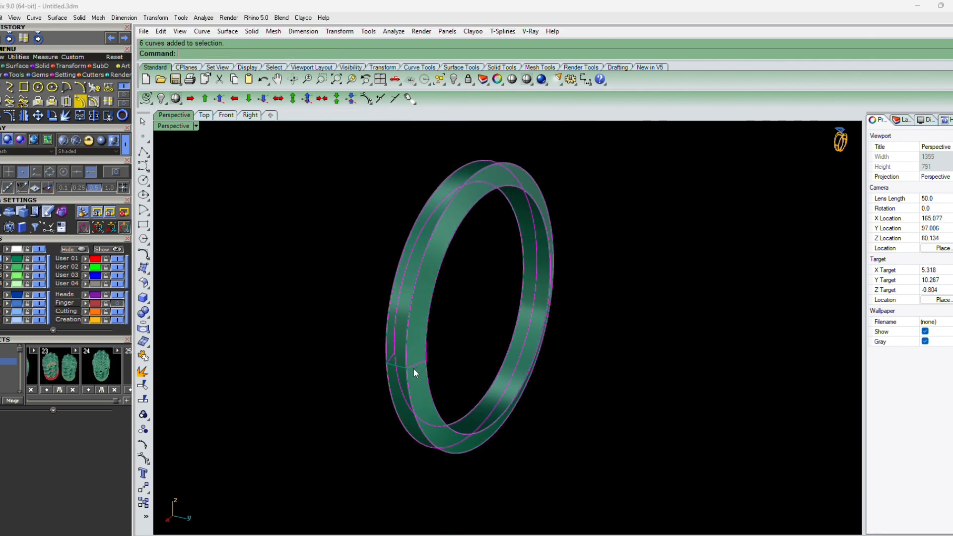
click(86, 259)
click(117, 259)
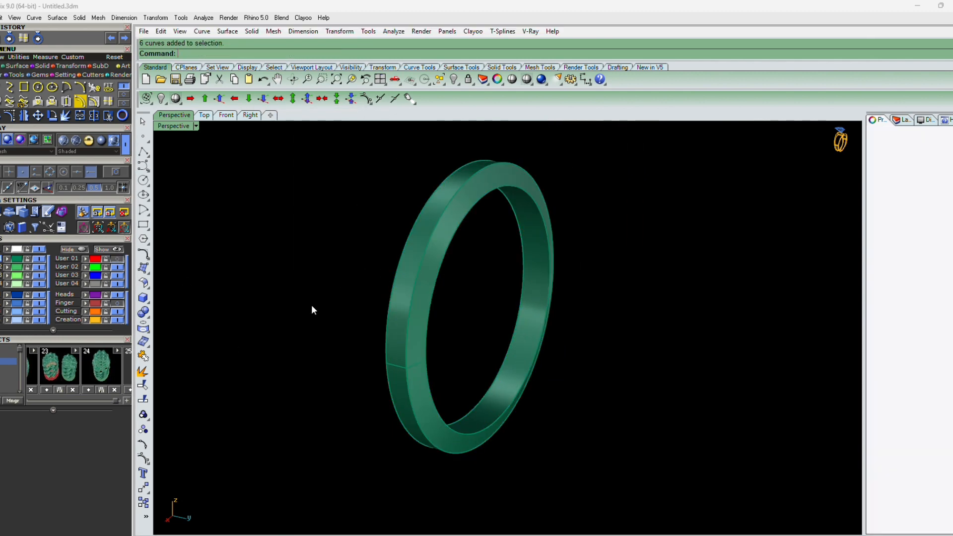
Try joining all the band surfaces into one polysurface, then undo the join
right_drag(313, 308, 436, 330)
click(537, 400)
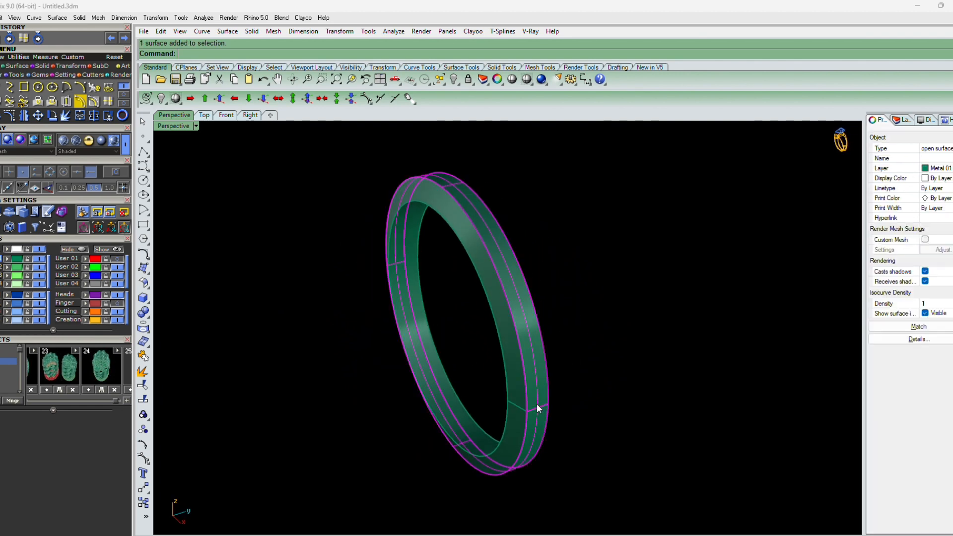
click(37, 267)
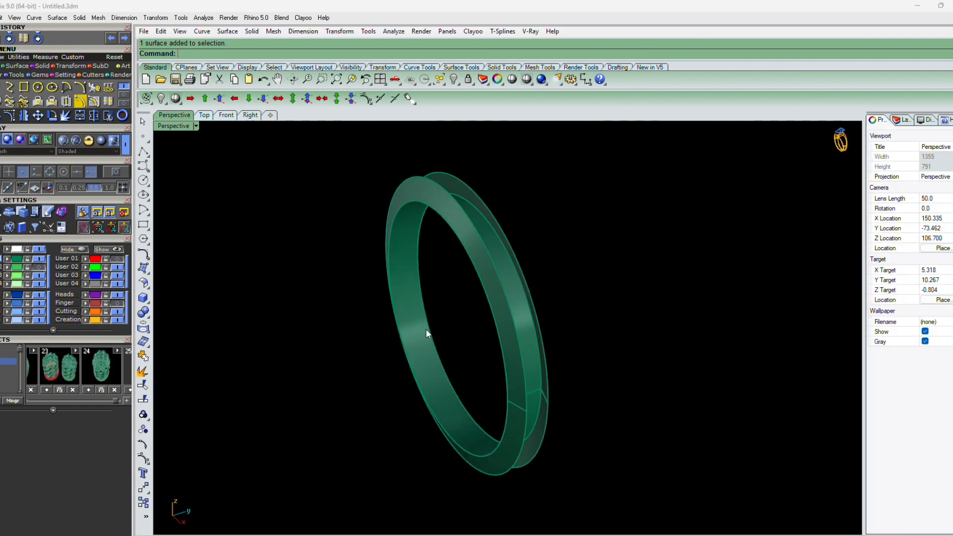
key(ctrl+a)
scroll(562, 383, up, 4)
text(J)
key(Return)
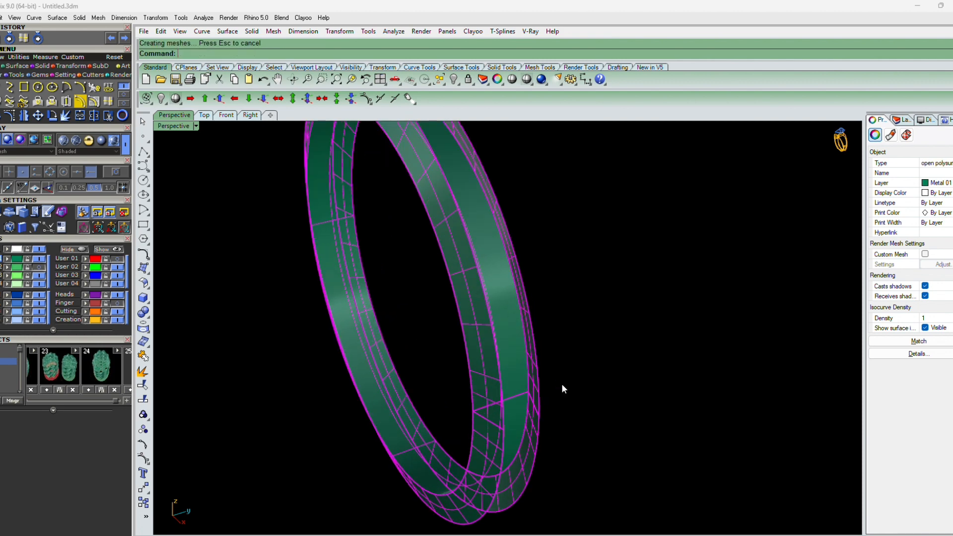
click(531, 421)
key(ctrl+z)
key(Escape)
Offset the two swept band surfaces as solids 0.2 thick, flipping all directions
click(535, 428)
shift+click(497, 434)
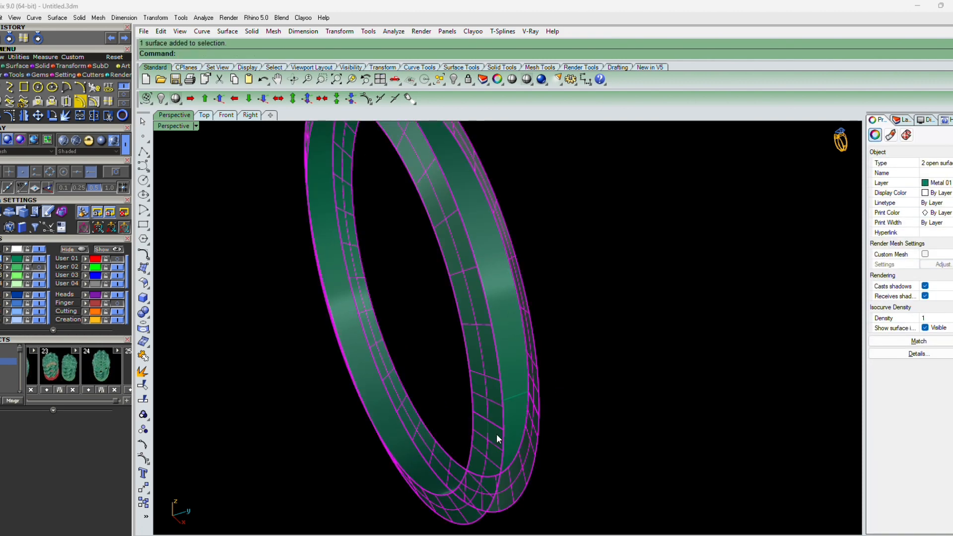
text(OS)
key(Return)
text(FlipAll ))
key(Return)
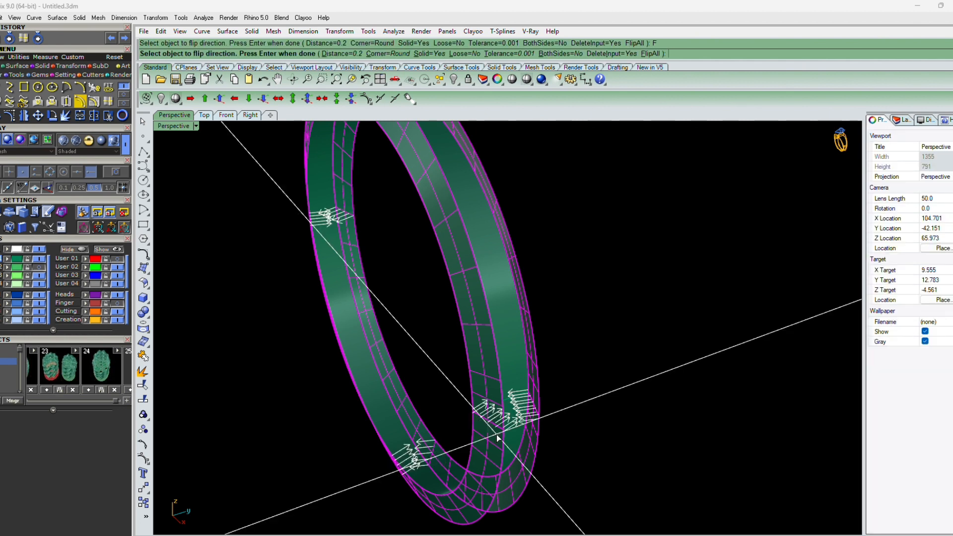
key(Return)
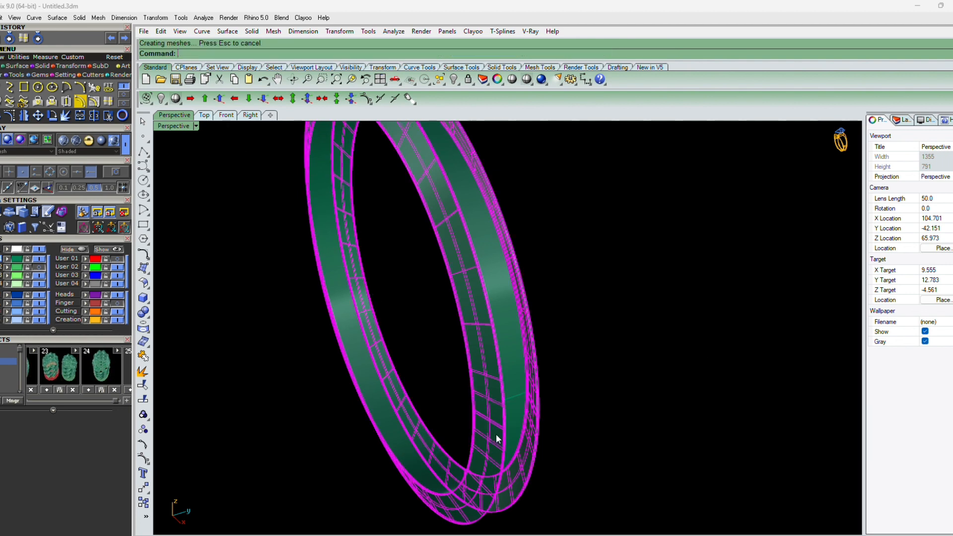
key(Escape)
Move the remaining band surface to the Metal 02 layer
key(ctrl+a)
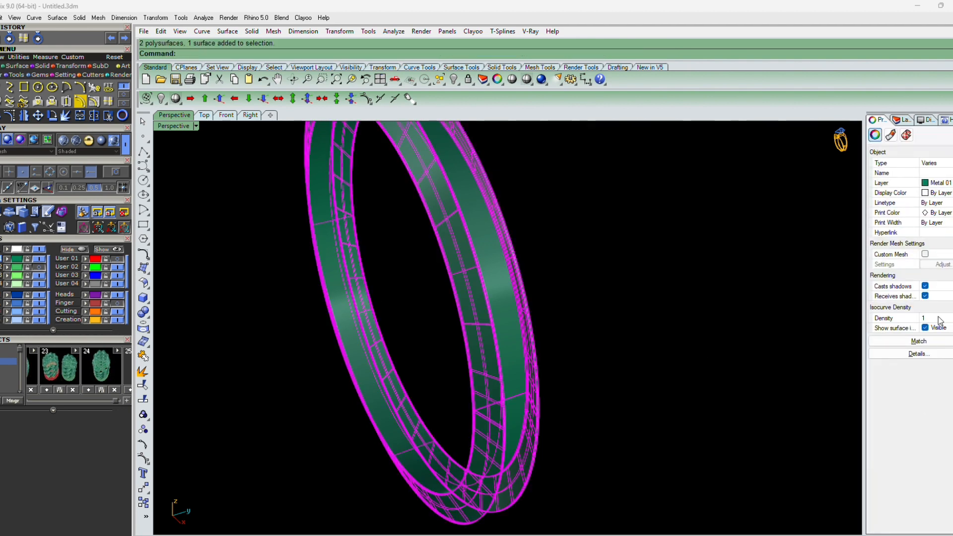
key(Escape)
right_drag(710, 447, 506, 447)
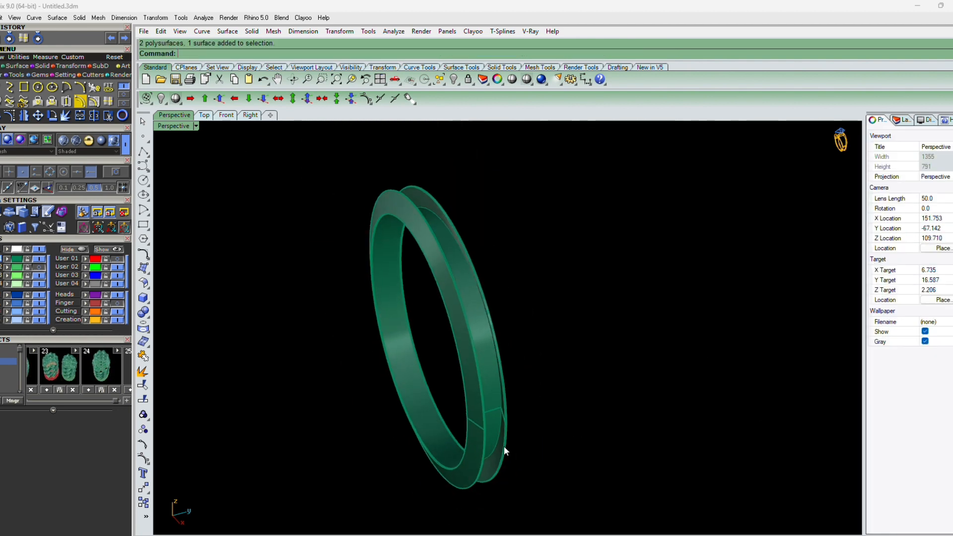
scroll(496, 402, up, 3)
click(496, 401)
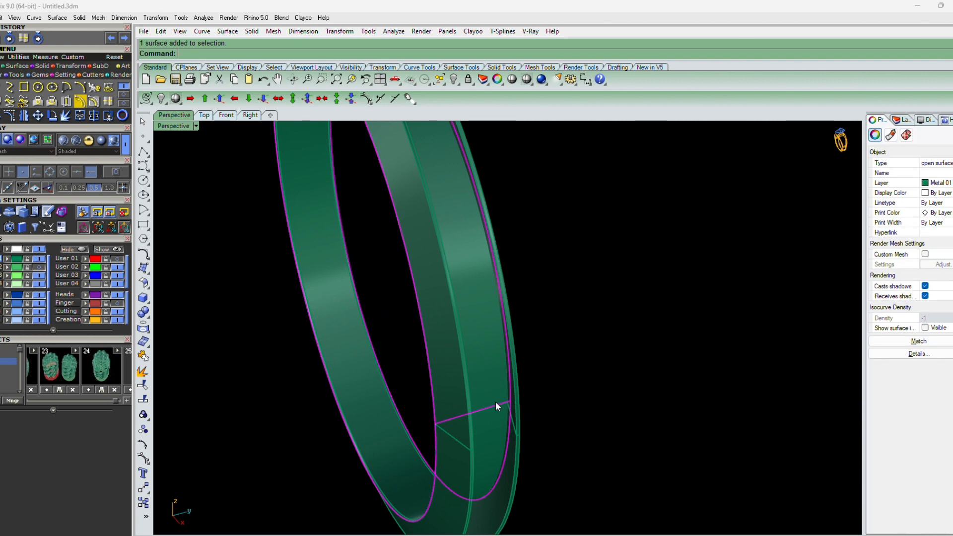
scroll(472, 418, down, 3)
right_drag(453, 424, 378, 417)
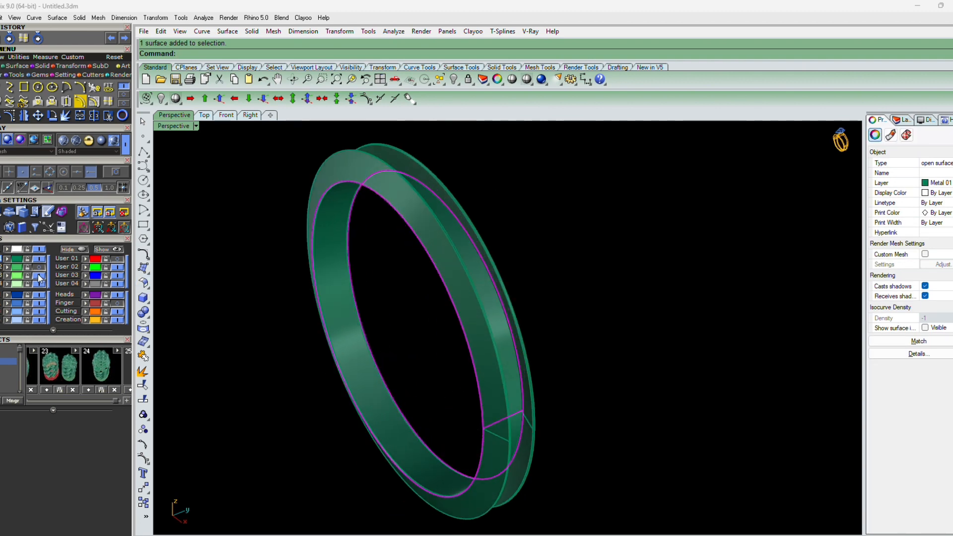
key(Escape)
right_drag(499, 395, 580, 442)
scroll(467, 494, up, 5)
click(537, 454)
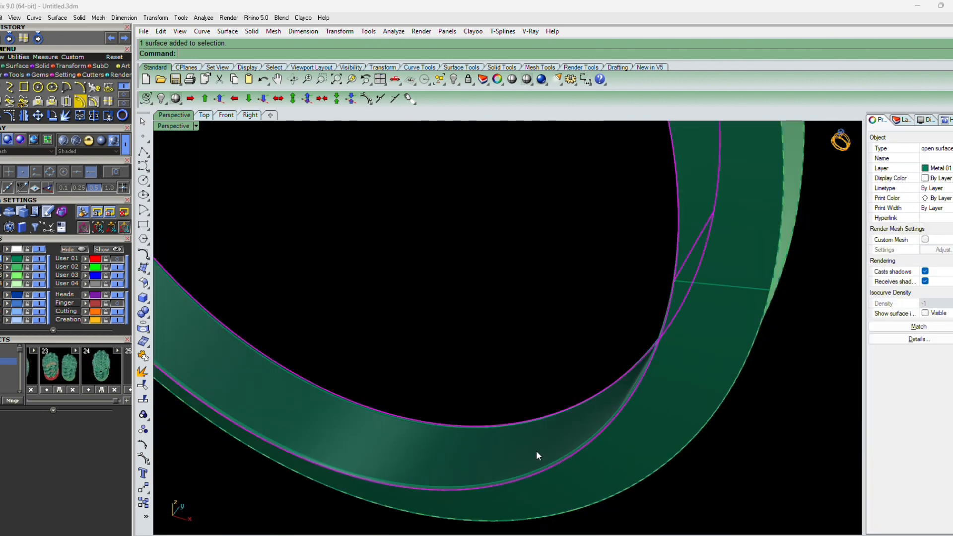
click(85, 268)
click(116, 268)
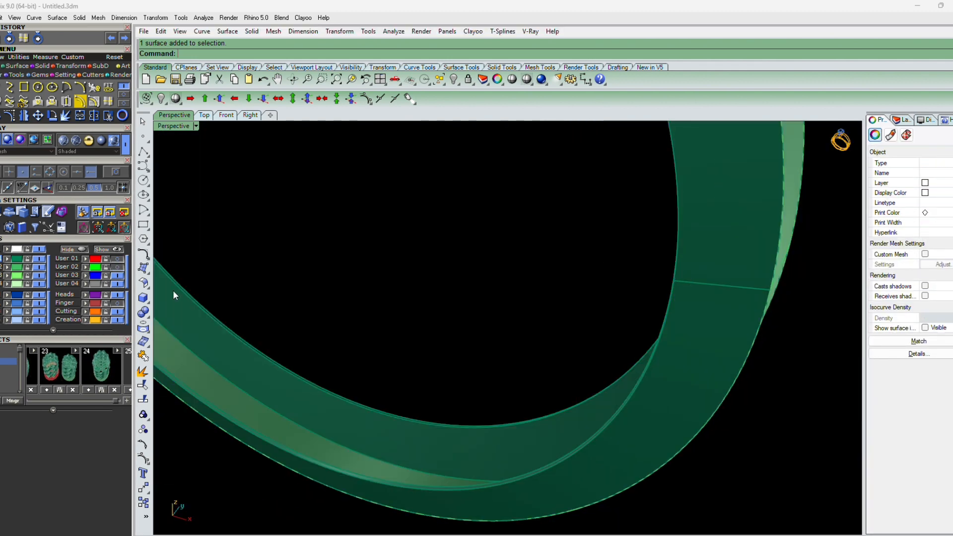
Offset the Metal 02 band surface as a solid 0.2 thick with its direction flipped
scroll(479, 439, down, 6)
right_drag(479, 438, 532, 395)
scroll(517, 375, up, 3)
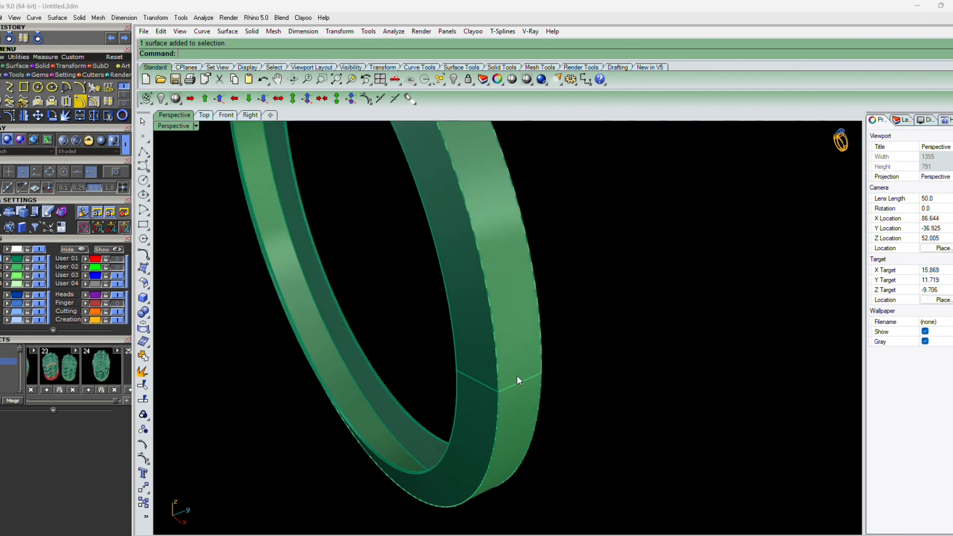
click(517, 376)
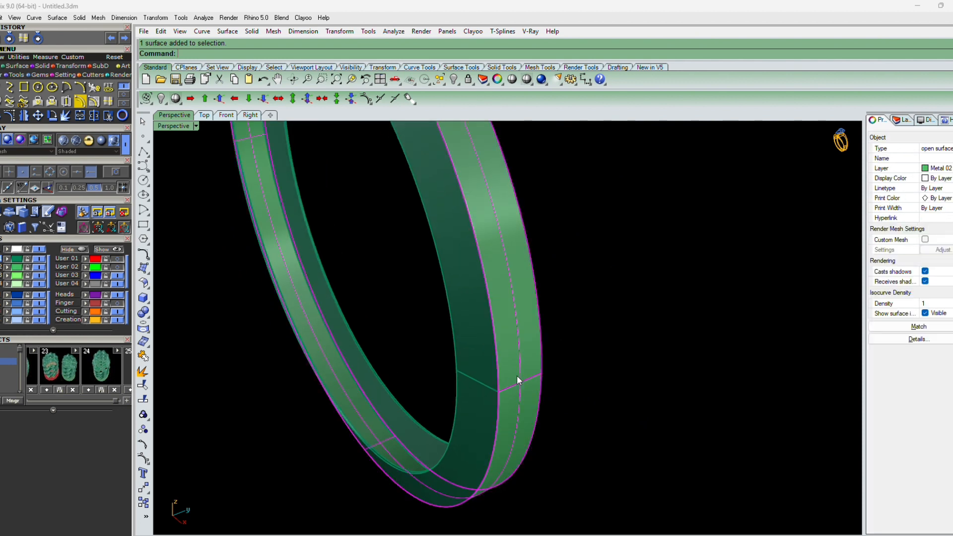
right_click(517, 376)
text(FlipAll ))
key(Return)
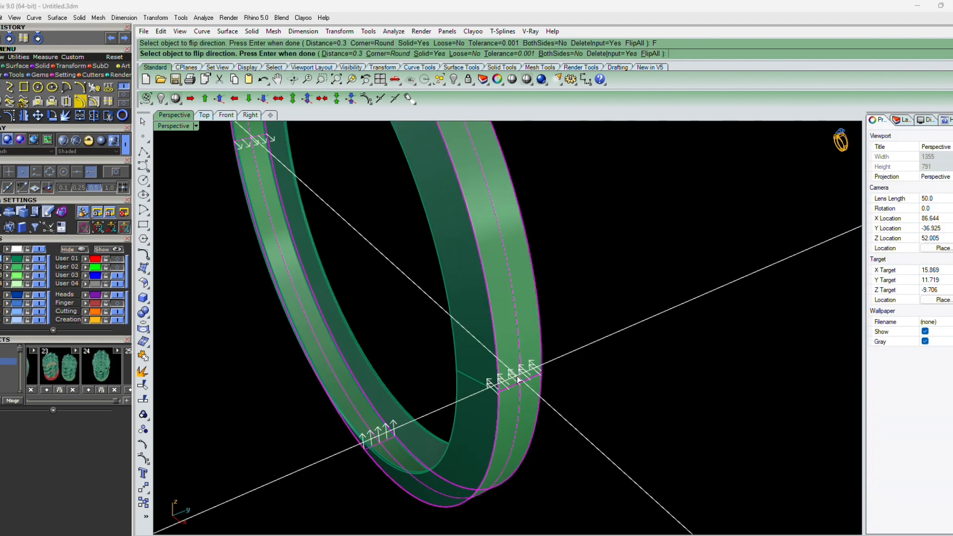
text(.2)
key(Return)
text(2)
key(Return)
key(Escape)
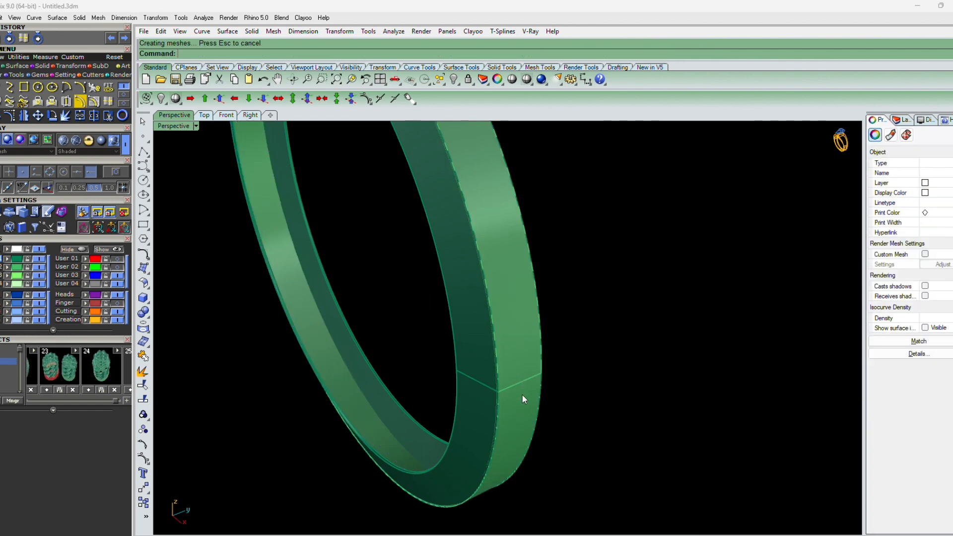
Select the Metal 02 band solid and open the Texture Builder
scroll(522, 395, up, 5)
click(520, 397)
scroll(525, 378, down, 5)
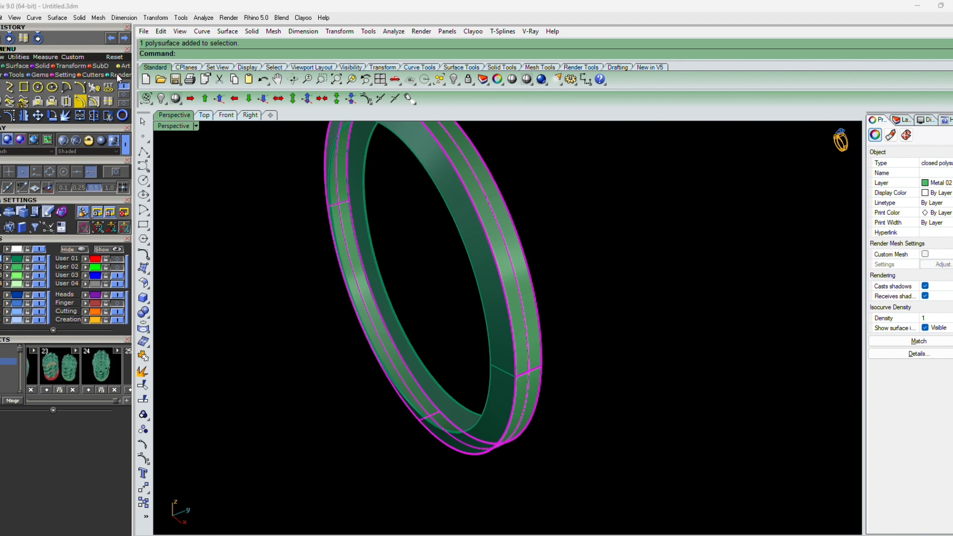
click(33, 74)
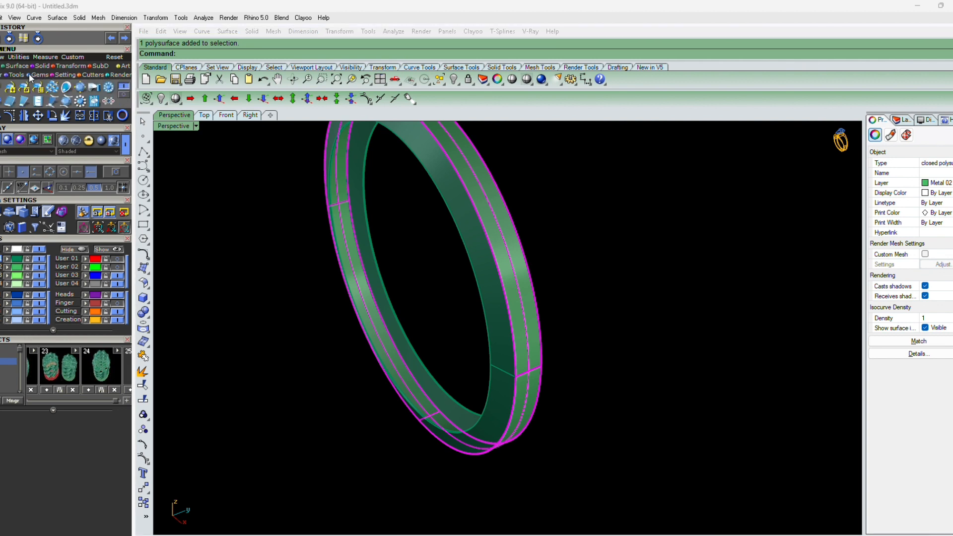
click(122, 65)
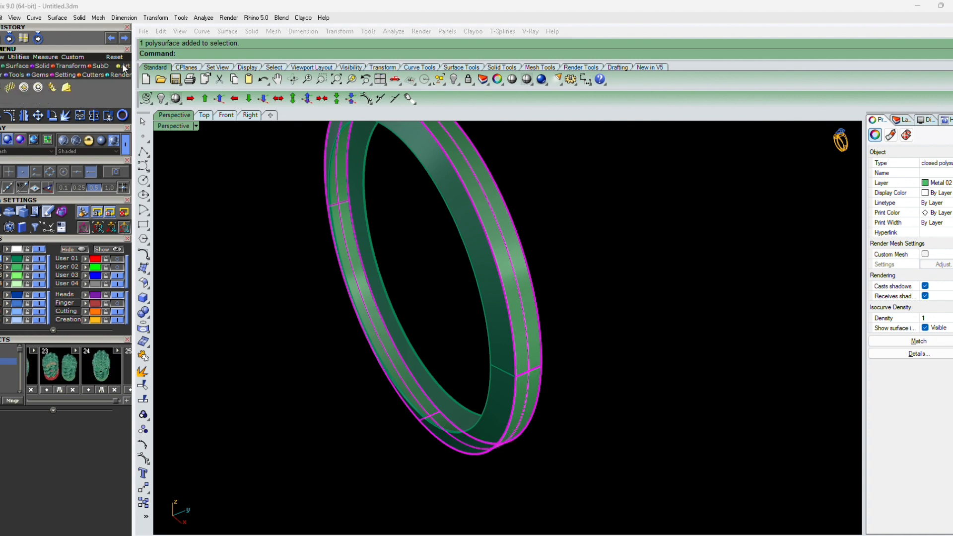
click(9, 89)
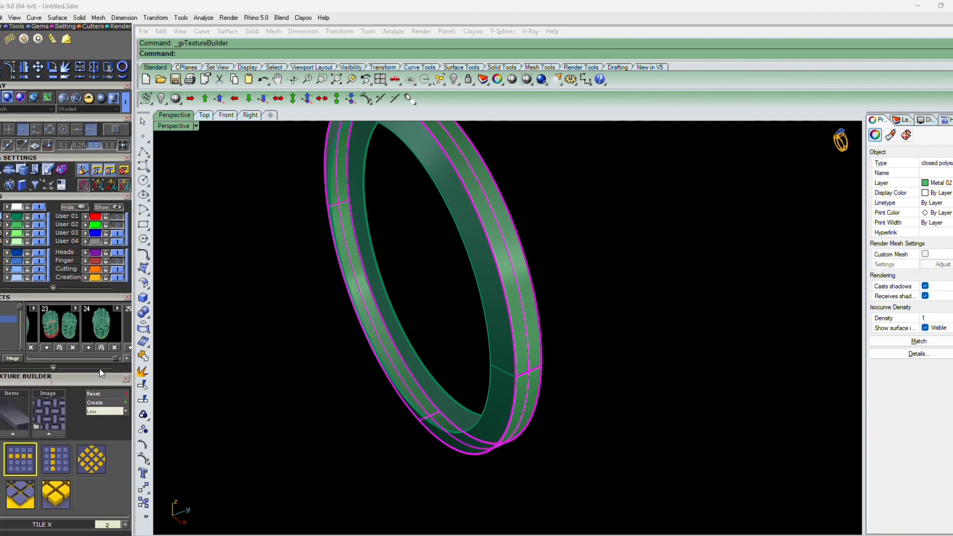
Load the Brick05 image as the Texture Builder's displacement image
scroll(98, 282, down, 5)
scroll(527, 379, down, 1)
mouse_move(548, 327)
shift+right_down()
mouse_move(546, 347)
mouse_move(551, 331)
shift+right_up()
click(9, 330)
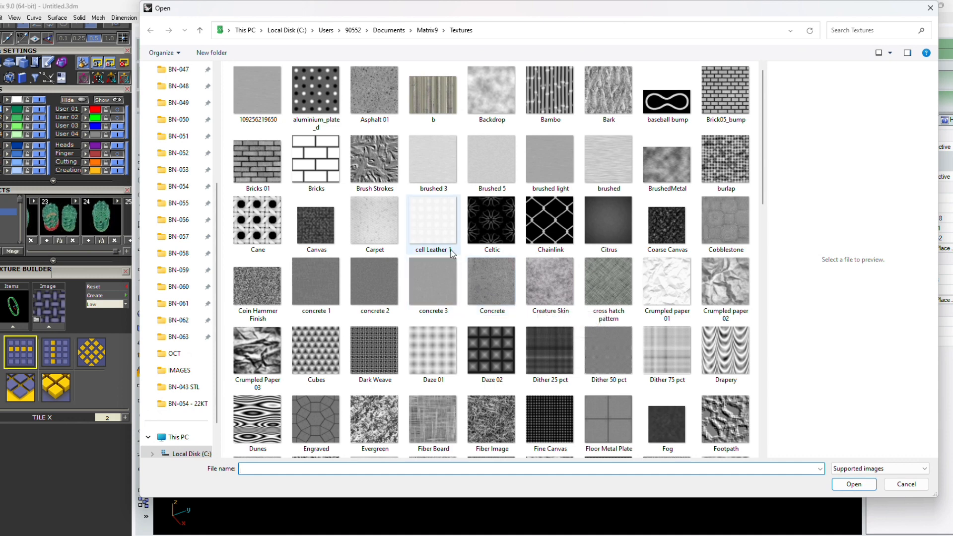
click(728, 108)
click(859, 486)
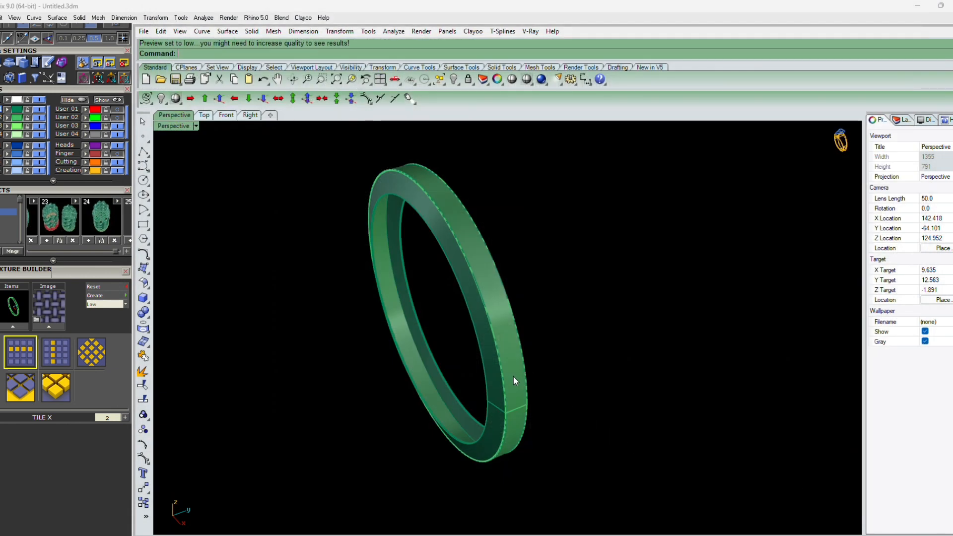
Pick the band solid to preview the brick texture displacement on it
scroll(514, 381, up, 2)
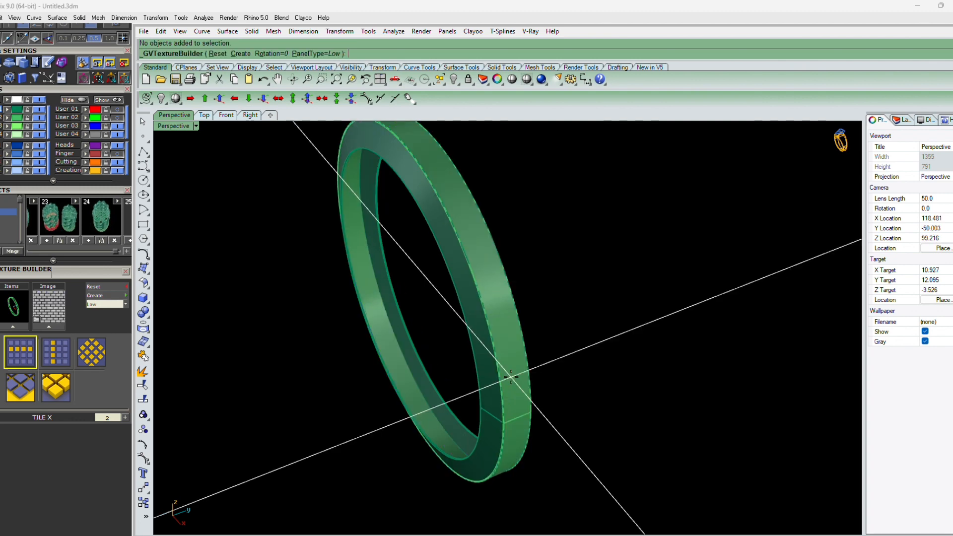
right_drag(511, 377, 499, 390)
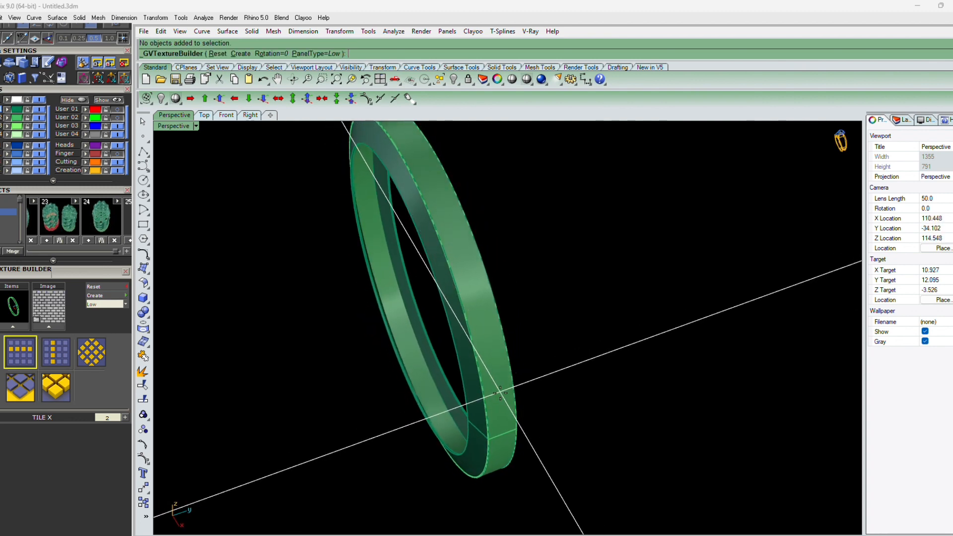
click(499, 390)
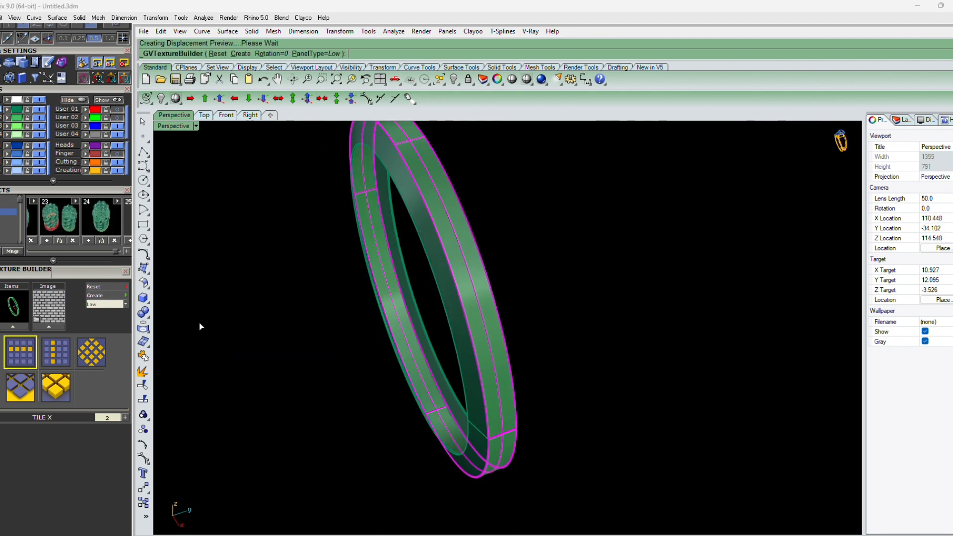
Set the texture preview panel type to Medium
click(126, 305)
click(109, 323)
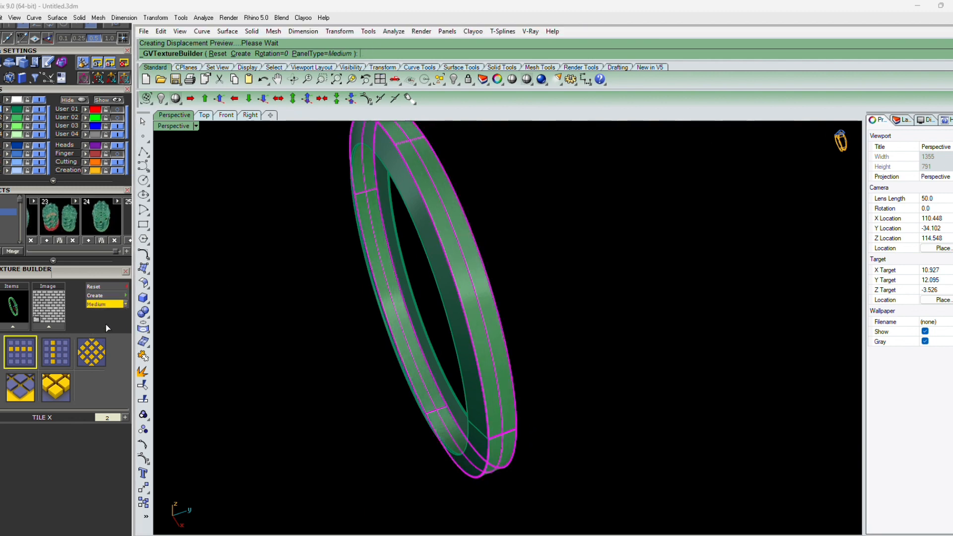
right_drag(442, 360, 447, 391)
scroll(450, 257, up, 4)
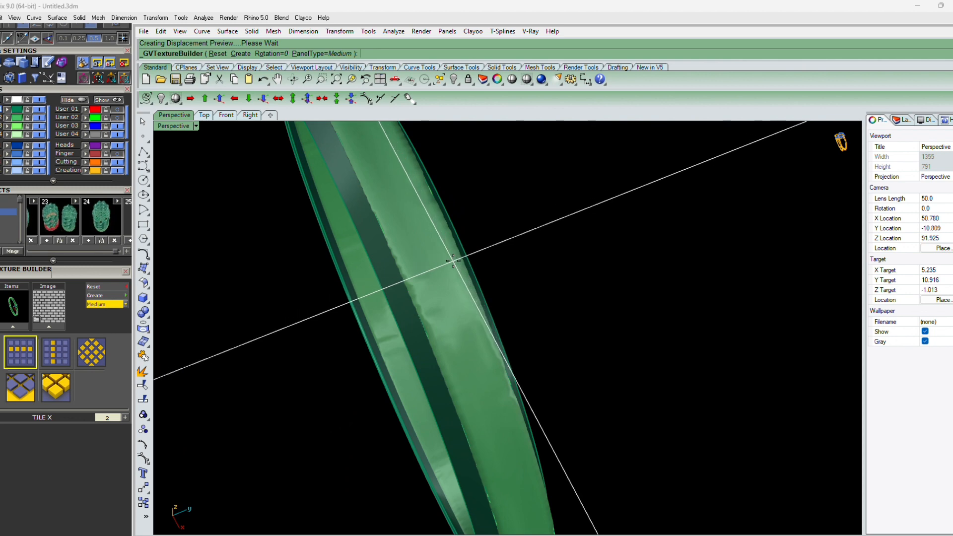
Set the texture preview panel type to High
click(126, 305)
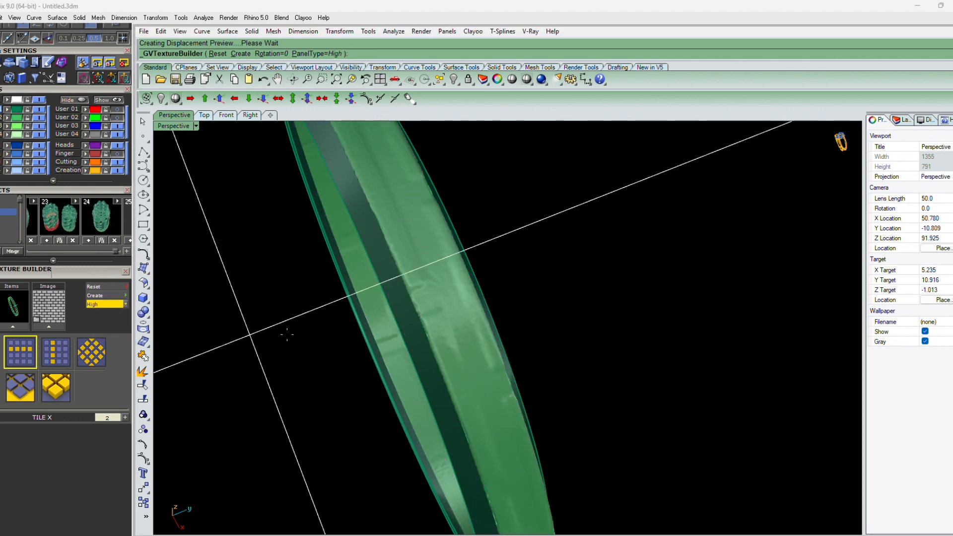
scroll(396, 325, down, 6)
right_drag(396, 325, 451, 320)
scroll(472, 342, up, 7)
scroll(485, 342, down, 7)
scroll(436, 380, up, 4)
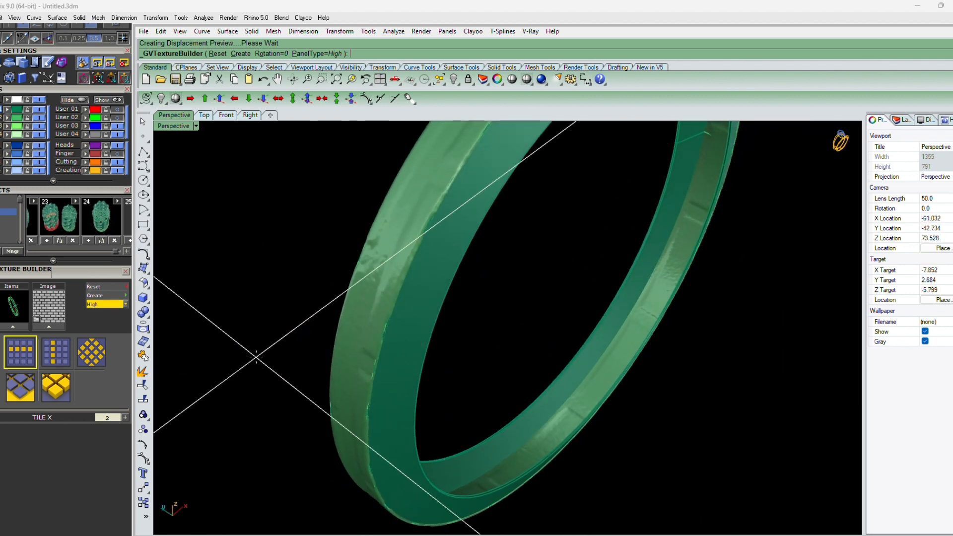
Load the Brick05_bump image as the Texture Builder's displacement image
click(38, 322)
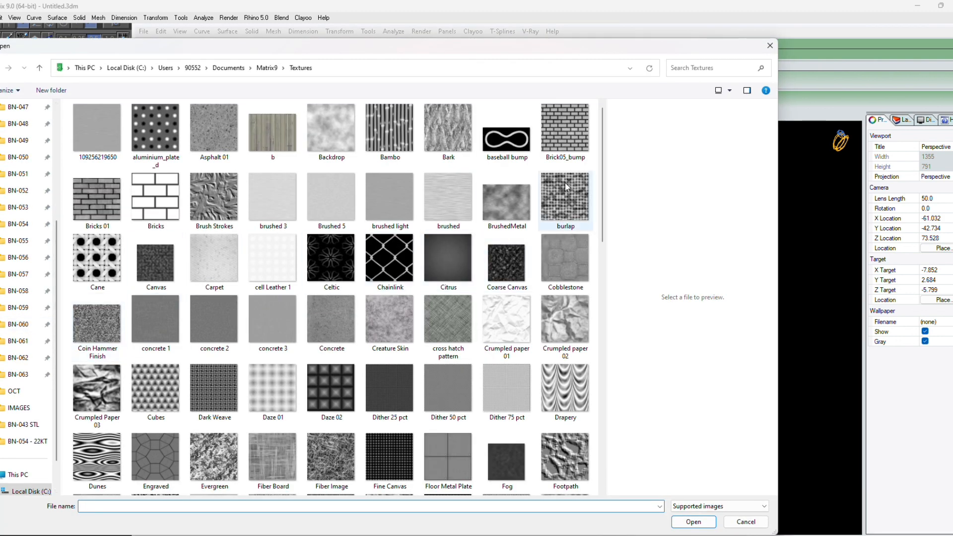
click(565, 141)
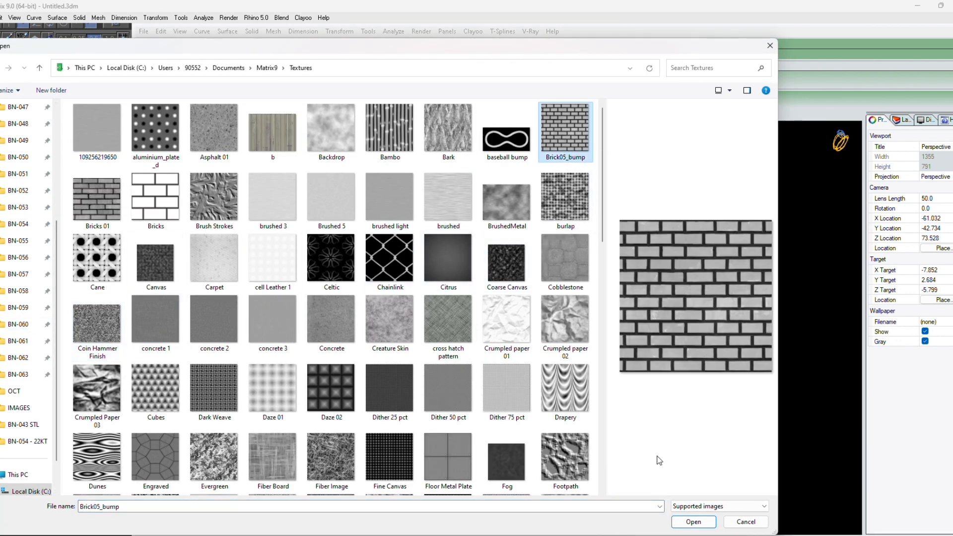
click(694, 522)
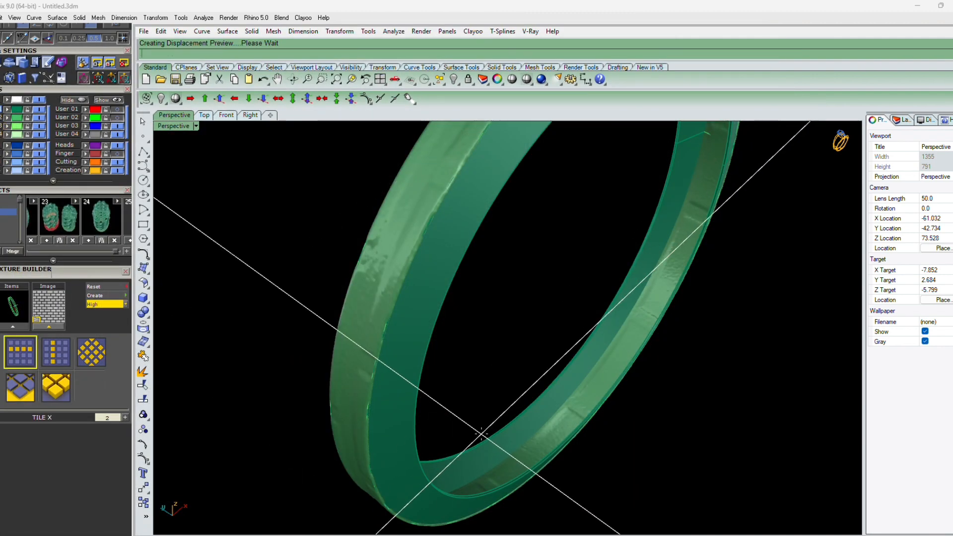
scroll(482, 435, down, 4)
right_drag(611, 369, 509, 398)
scroll(510, 398, up, 3)
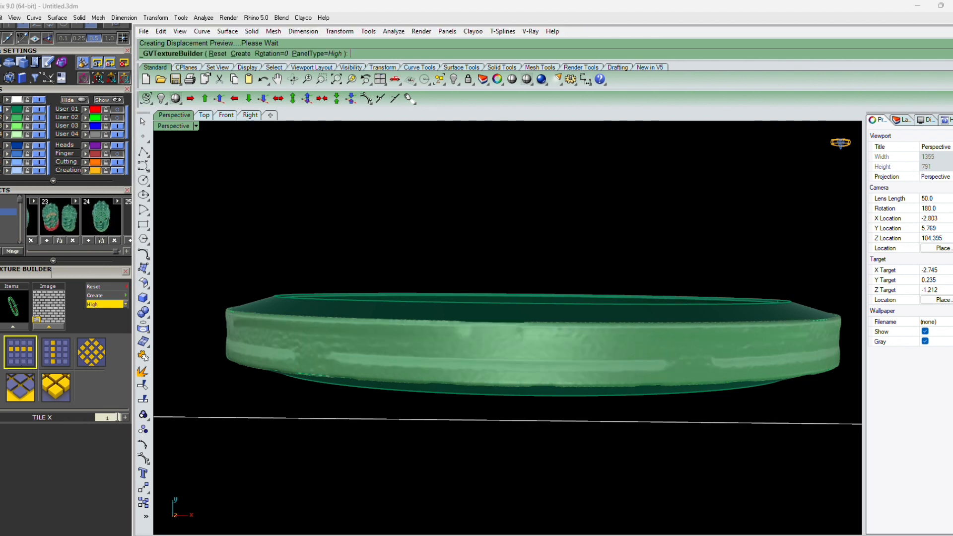
Set the texture's Tile X count to 8
click(108, 418)
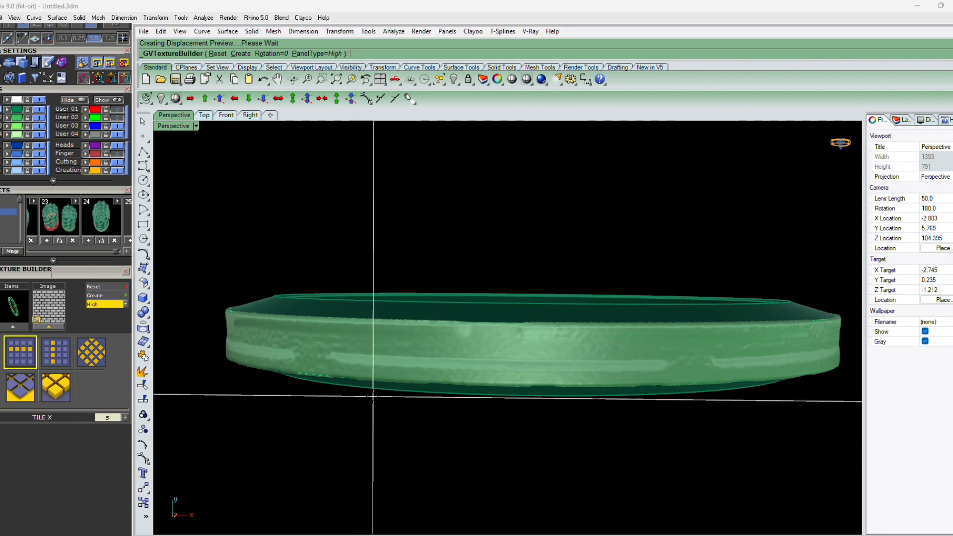
scroll(373, 396, down, 2)
right_drag(393, 398, 369, 392)
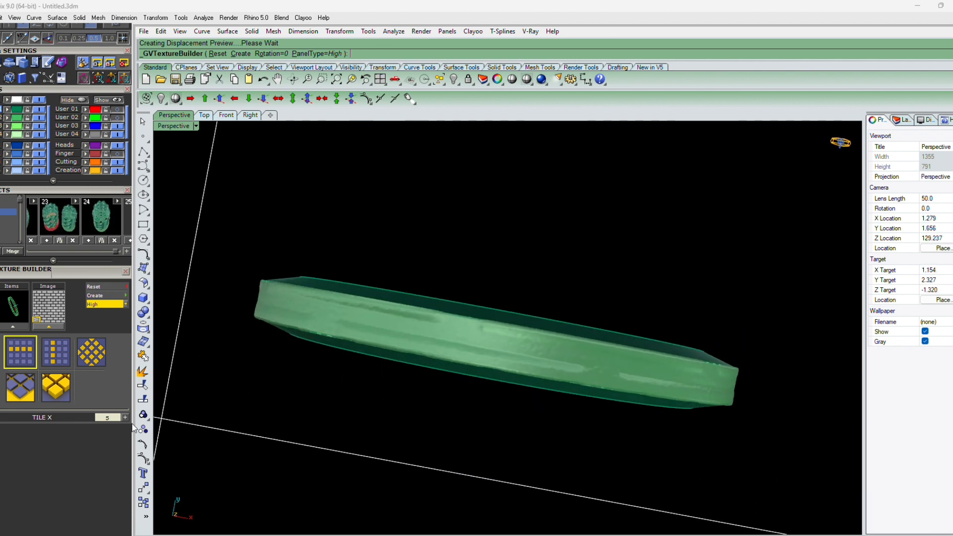
double_click(102, 418)
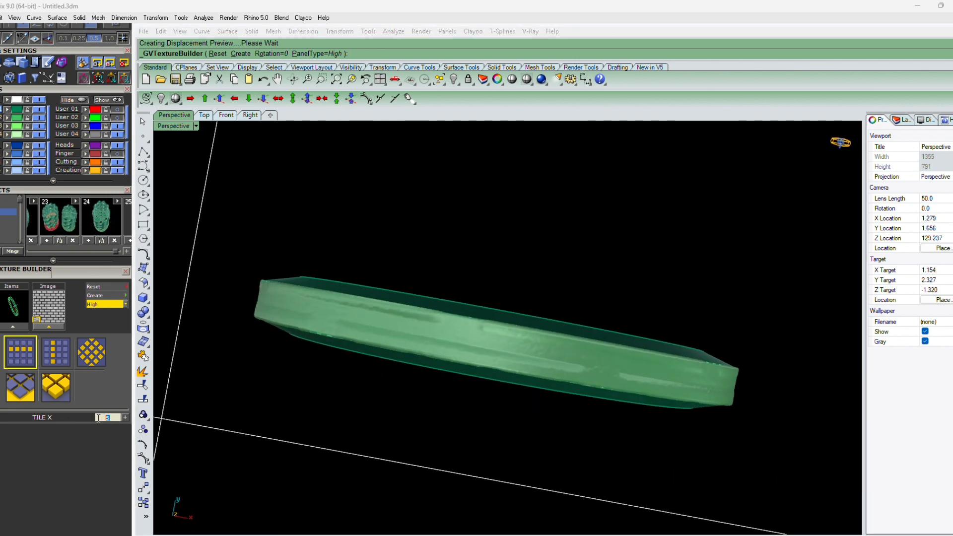
text(8)
key(Return)
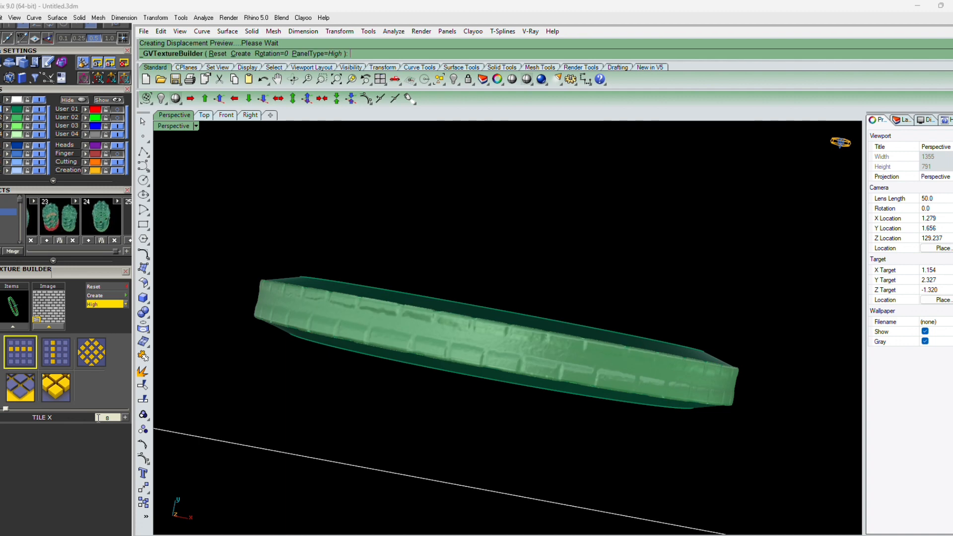
Set the texture's Tile Y count to 8
right_drag(387, 357, 480, 217)
scroll(480, 217, up, 4)
right_drag(506, 273, 492, 301)
click(54, 362)
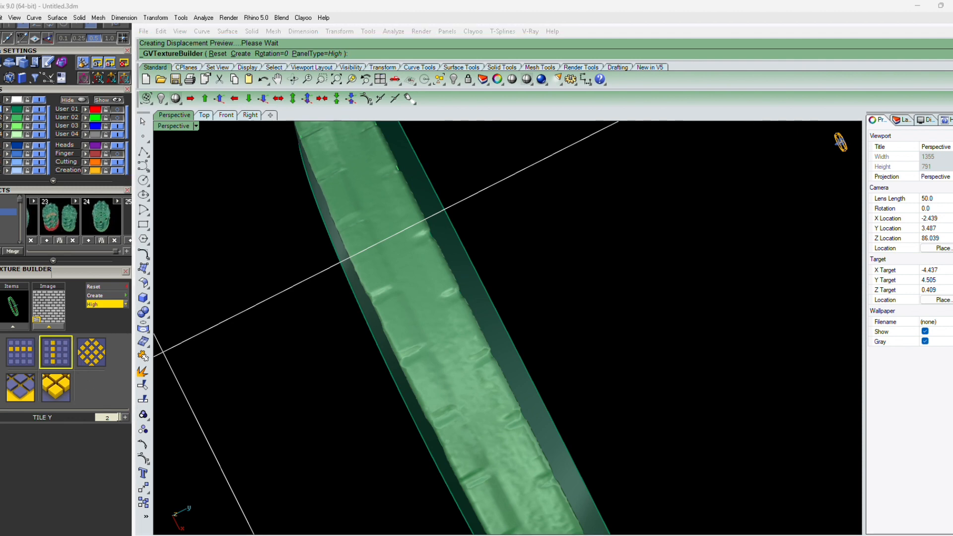
key(Return)
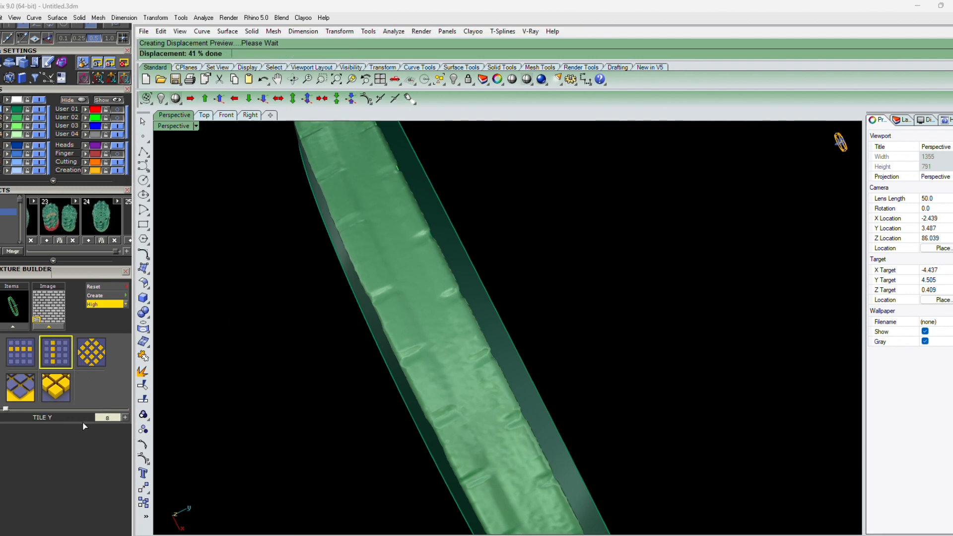
scroll(423, 411, down, 5)
right_drag(423, 411, 385, 324)
scroll(499, 337, up, 2)
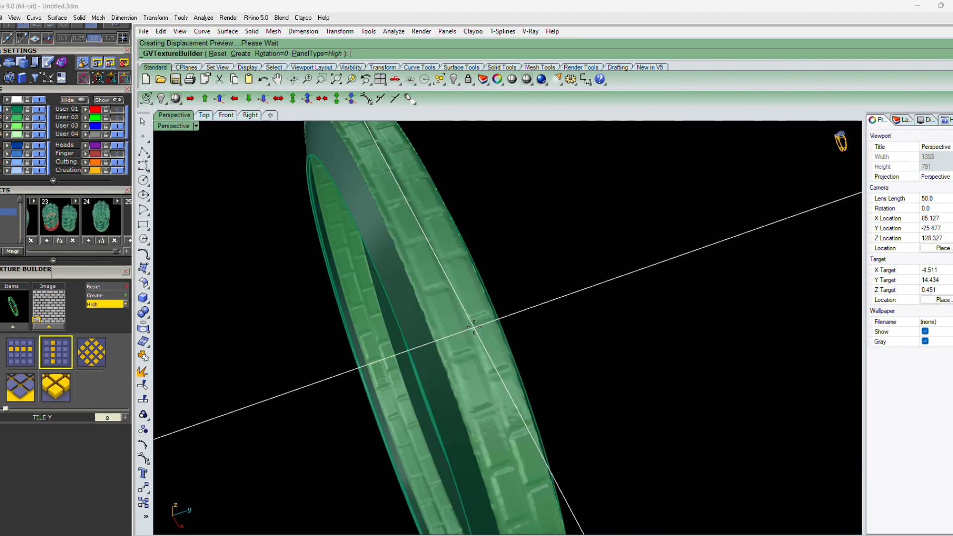
Set the texture's rotation to 1
right_drag(480, 355, 322, 305)
click(92, 354)
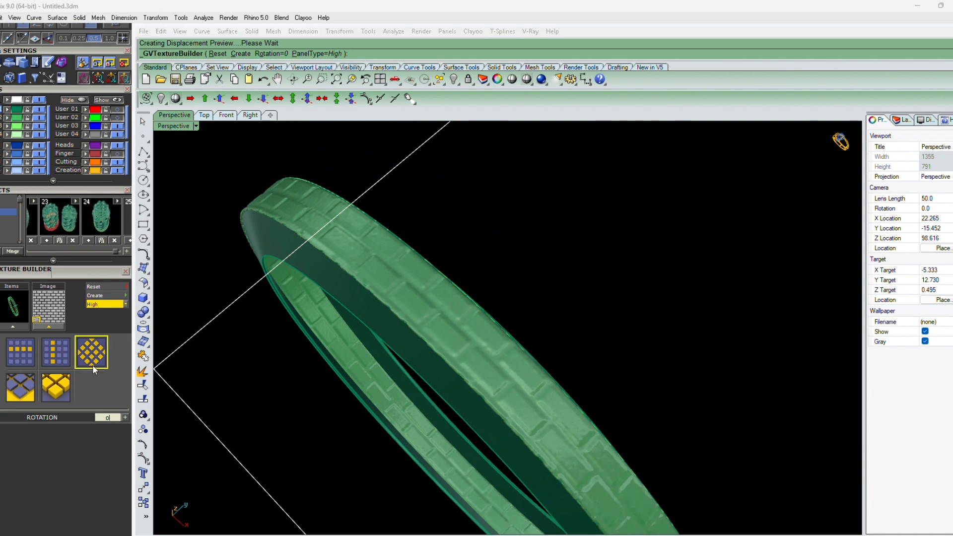
click(97, 417)
text(1)
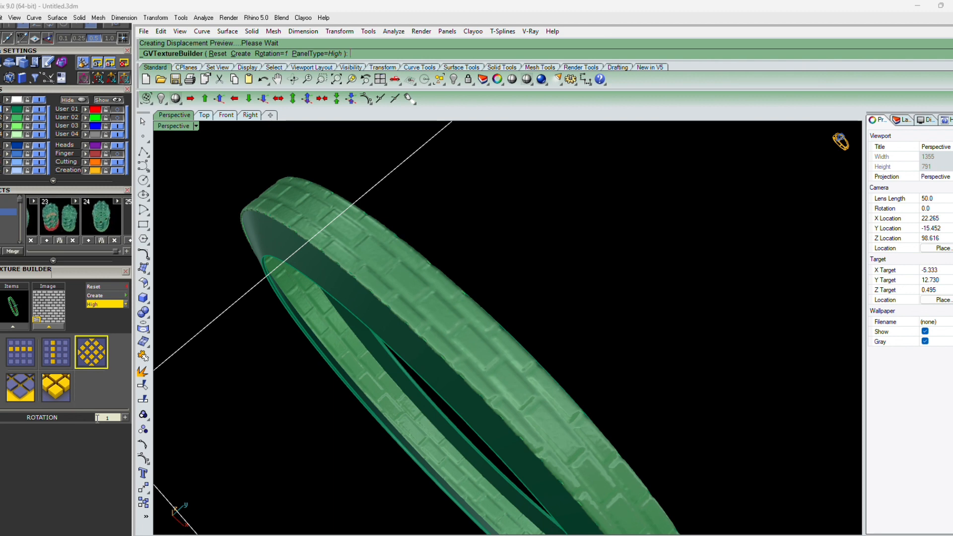
right_drag(294, 398, 357, 378)
Set the texture's Black Height to -0.2 mm
click(17, 389)
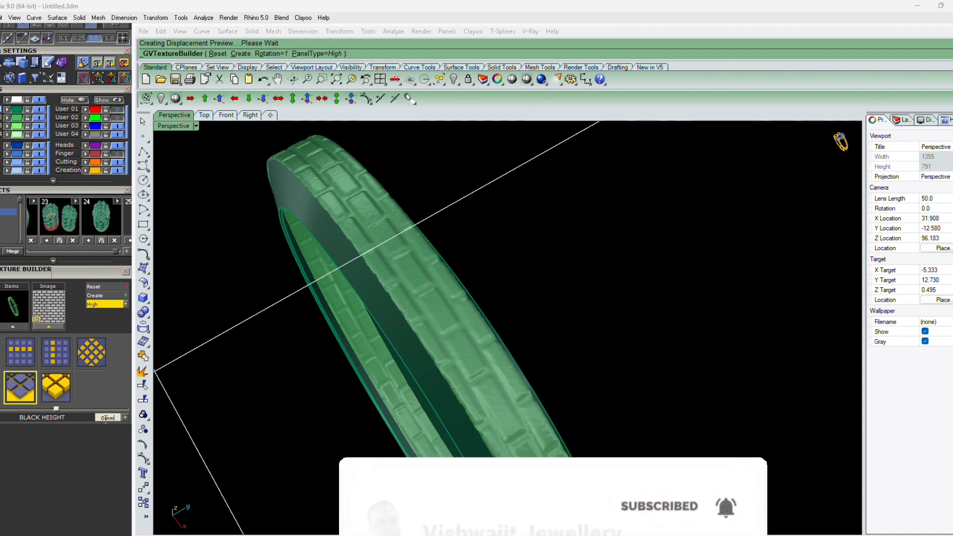
drag(105, 419, 81, 422)
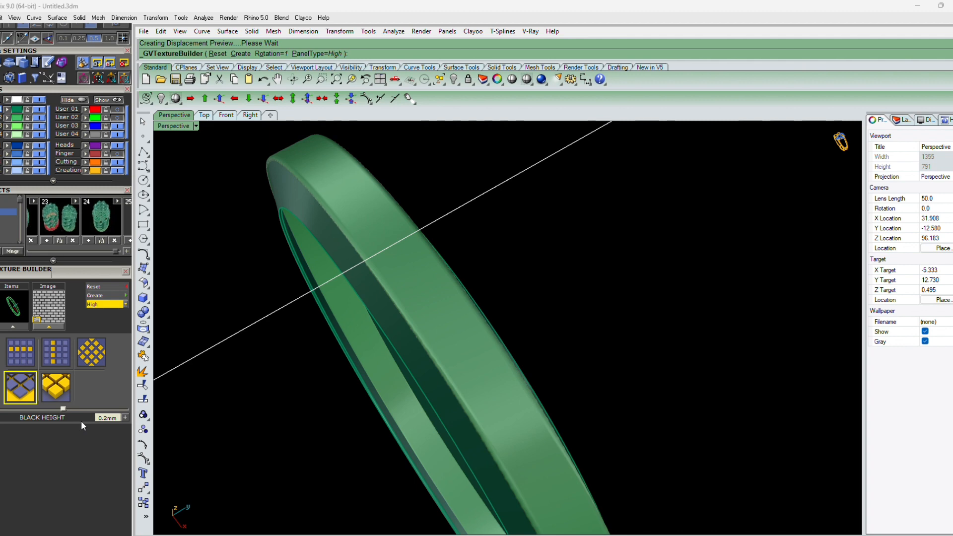
click(97, 418)
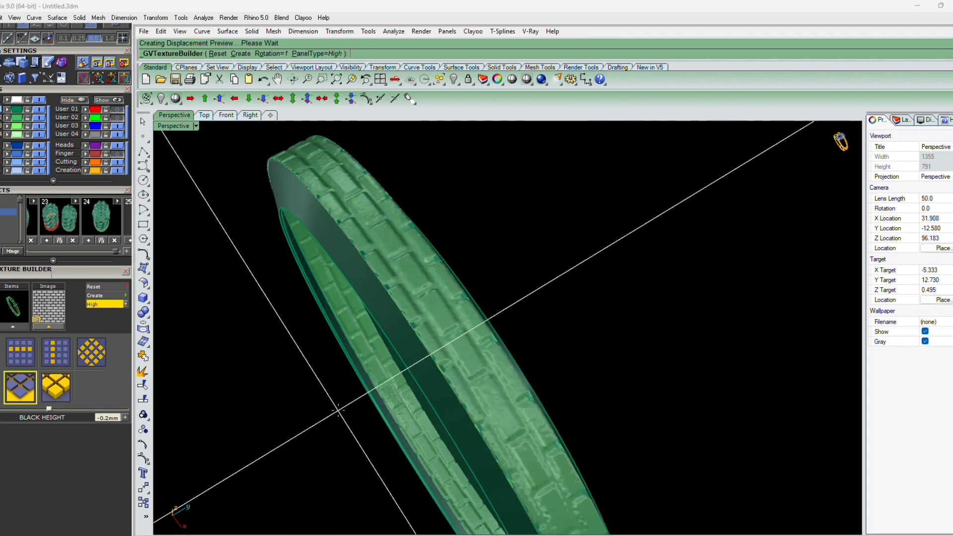
right_drag(346, 393, 396, 345)
scroll(374, 198, up, 7)
scroll(403, 335, down, 5)
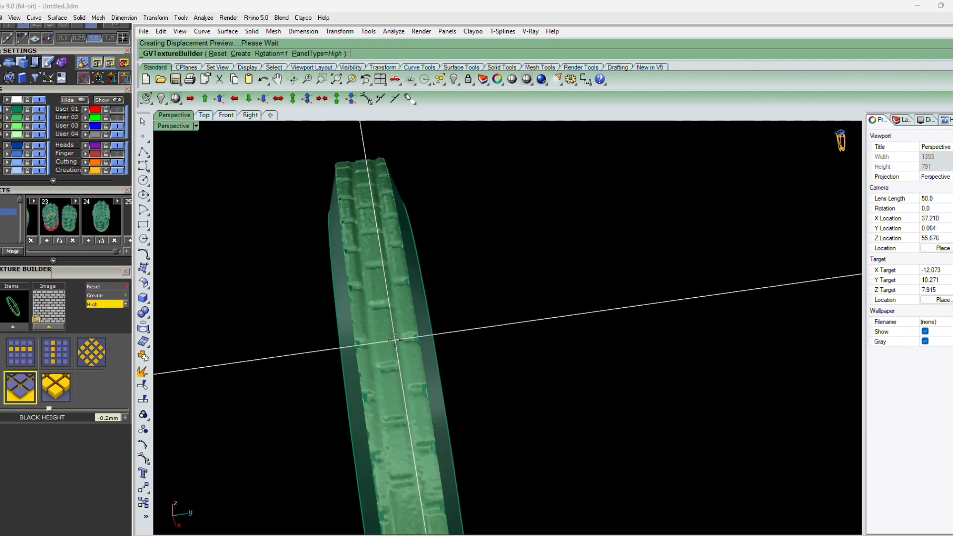
Set the texture's White Height to 0.5 mm
click(60, 385)
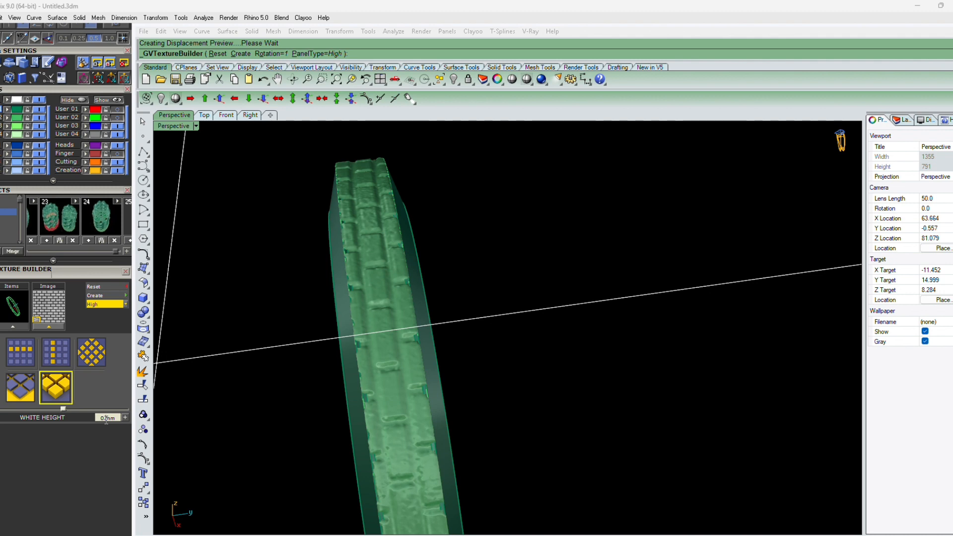
text(3)
key(Return)
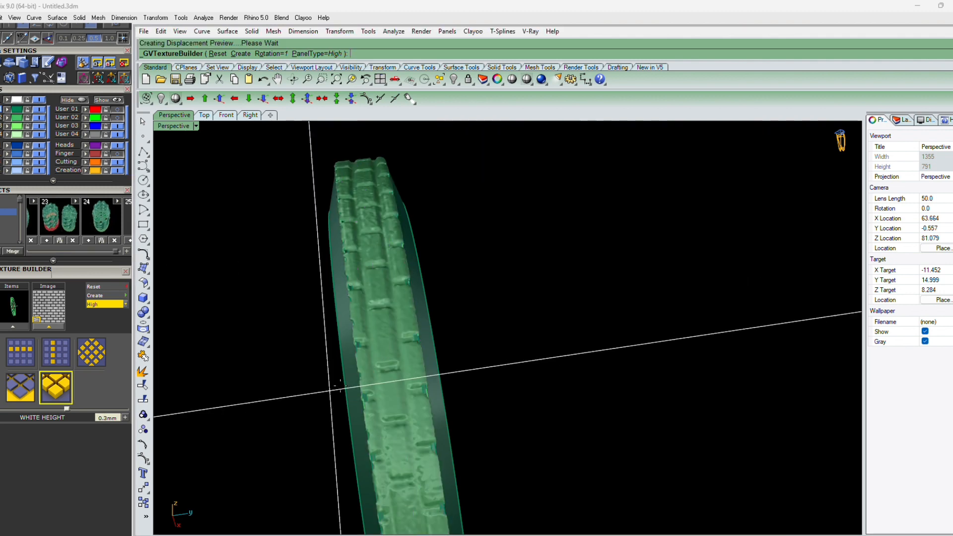
right_drag(340, 385, 458, 347)
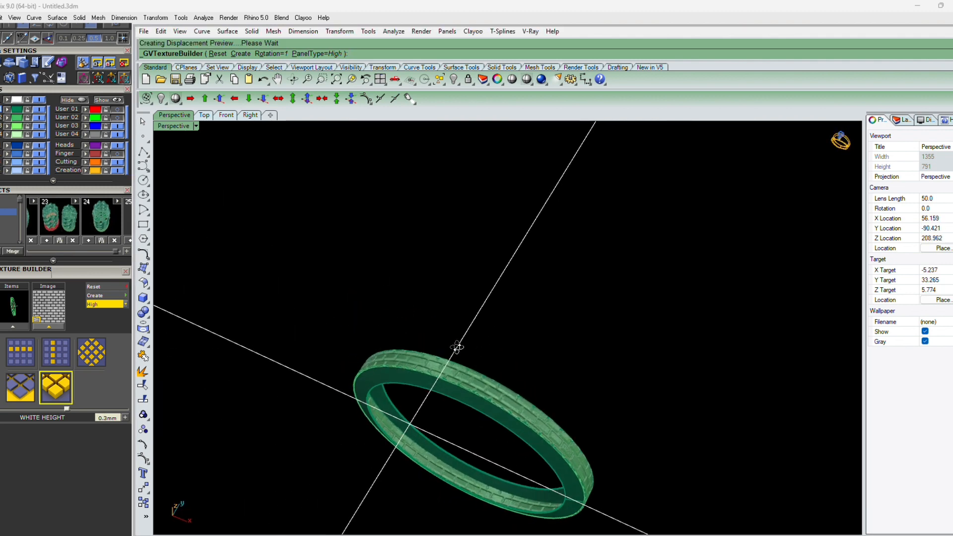
scroll(457, 347, up, 5)
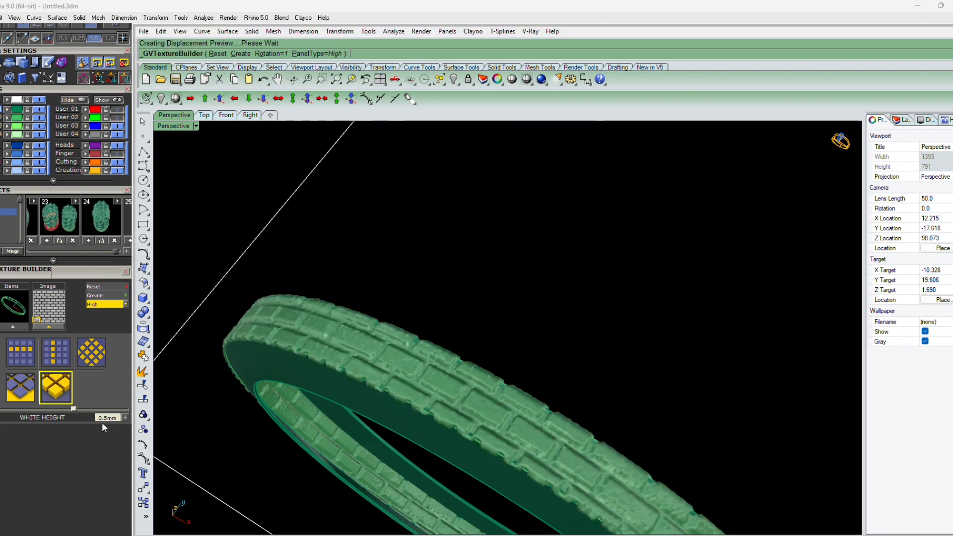
right_drag(529, 369, 418, 382)
scroll(413, 367, up, 4)
scroll(414, 327, up, 6)
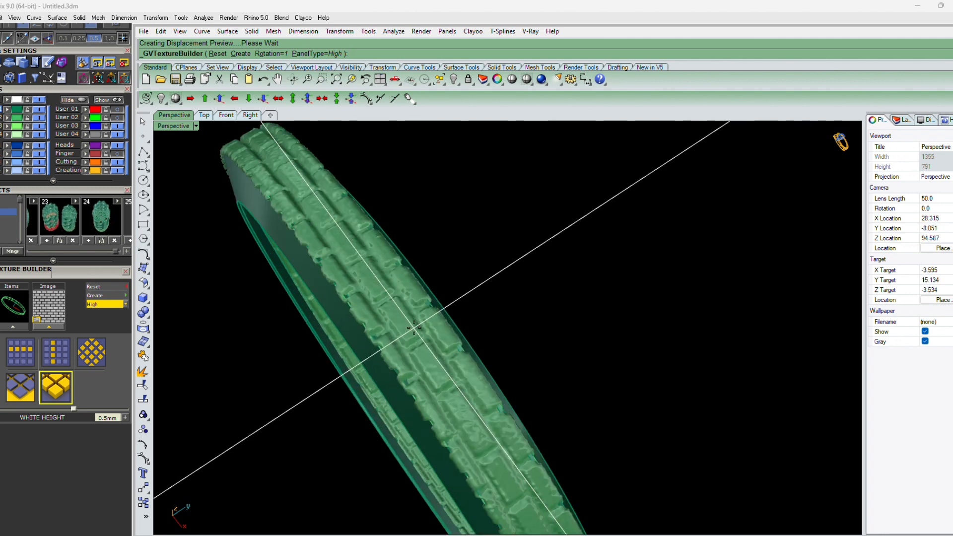
Finish the Texture Builder to create the brick-displaced mesh of the band
right_click(414, 328)
scroll(429, 356, down, 2)
scroll(398, 313, up, 4)
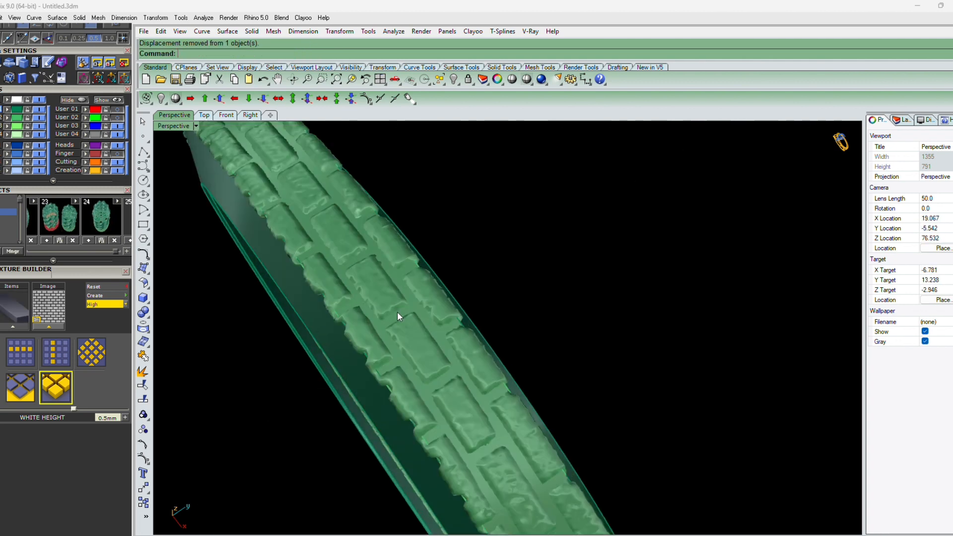
Select the original band polysurface underneath the mesh and delete it
scroll(421, 307, up, 2)
click(421, 304)
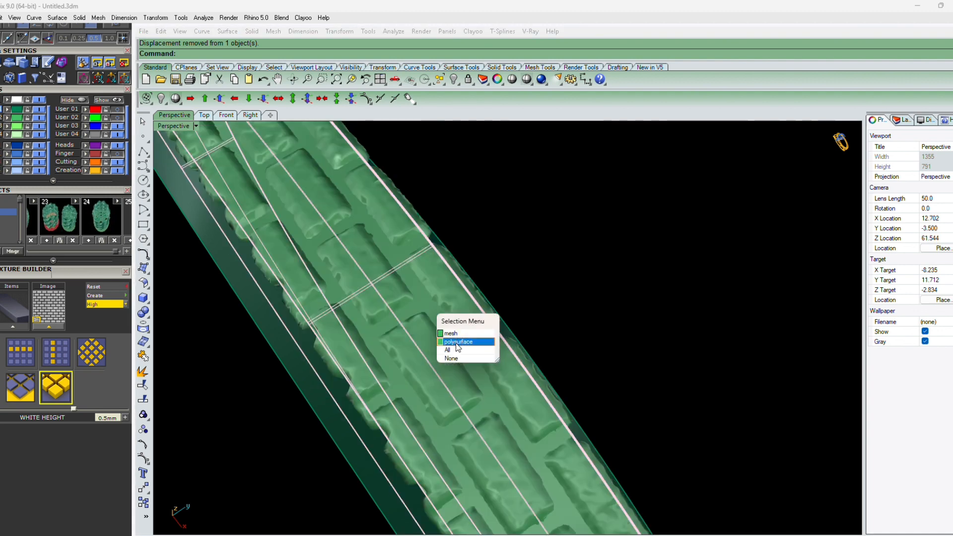
click(457, 343)
key(Delete)
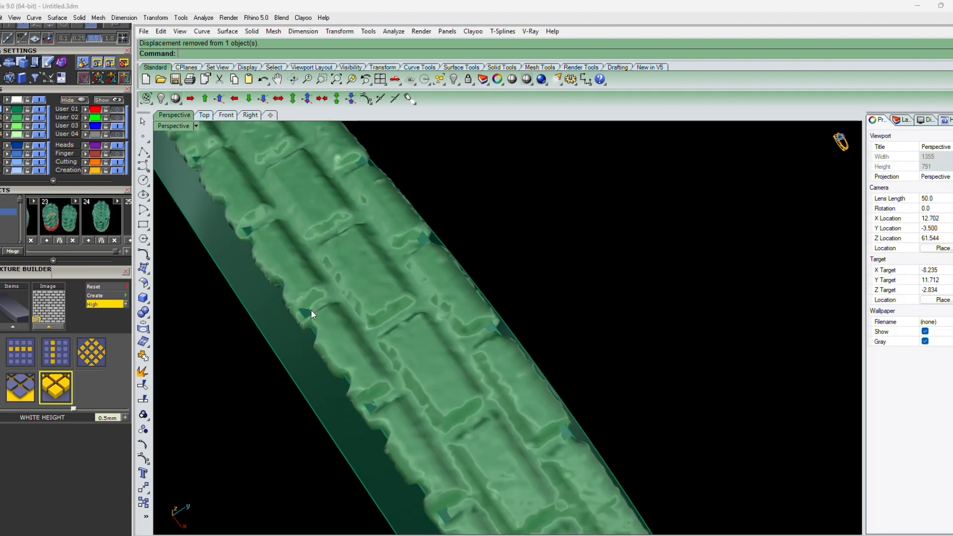
Offset the brick-textured mesh by -0.1 as a solid with Offset Mesh
scroll(312, 314, down, 3)
right_drag(312, 314, 472, 342)
scroll(547, 172, up, 4)
click(548, 171)
scroll(549, 173, down, 3)
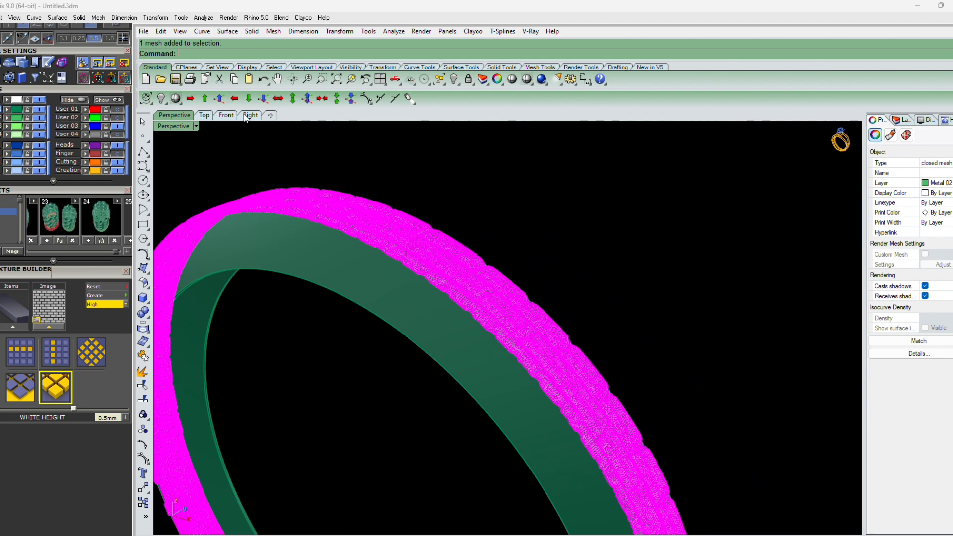
drag(102, 54, 103, 193)
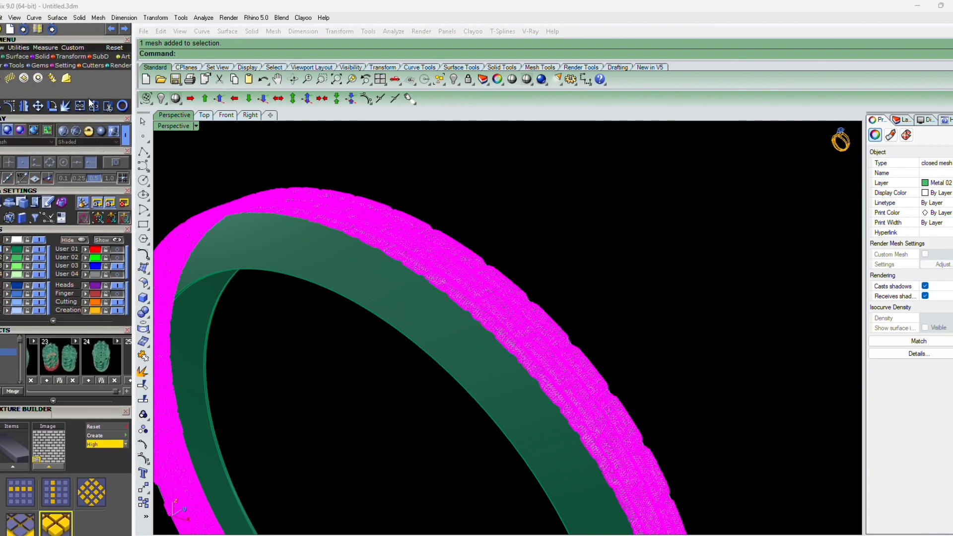
click(98, 18)
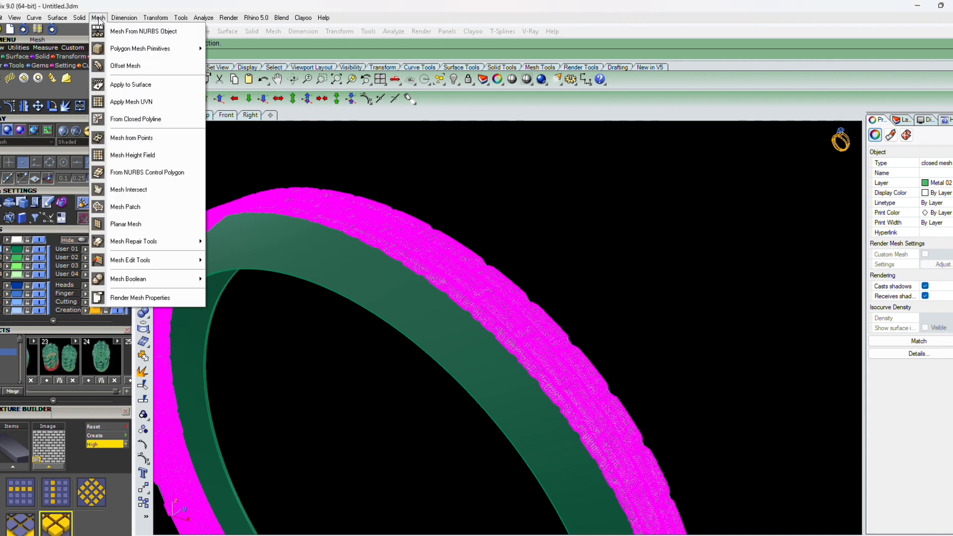
mouse_move(103, 50)
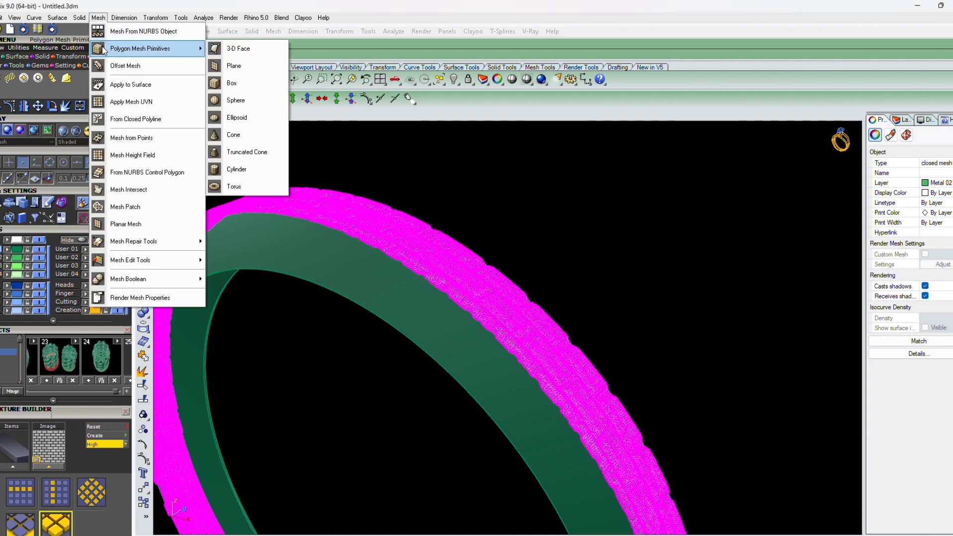
click(116, 64)
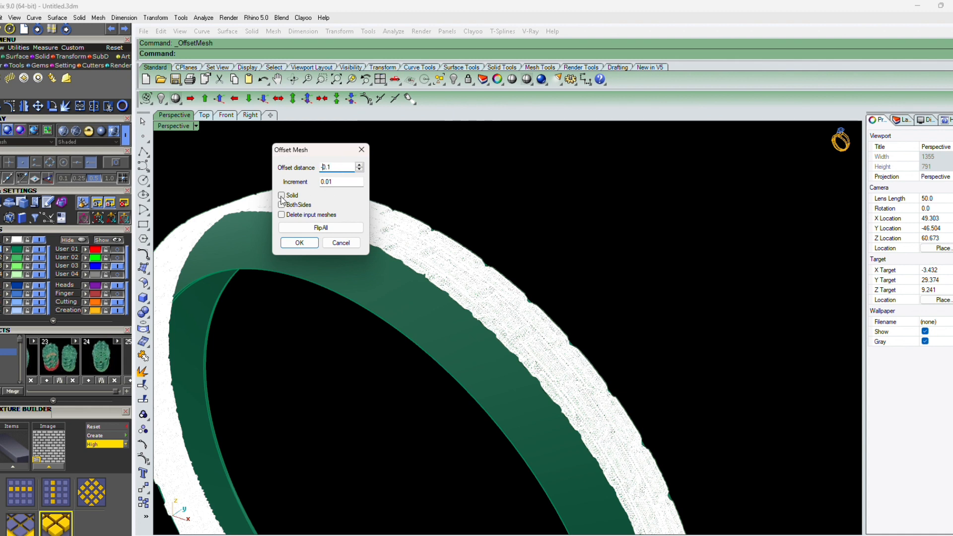
click(300, 243)
scroll(403, 242, up, 5)
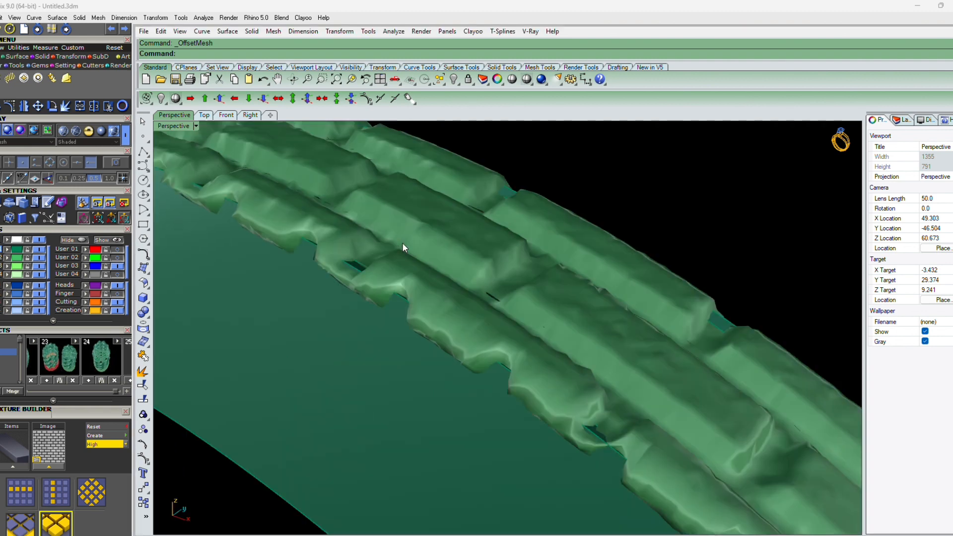
Hide the selected mesh and undo the hide
click(428, 238)
key(ctrl+h)
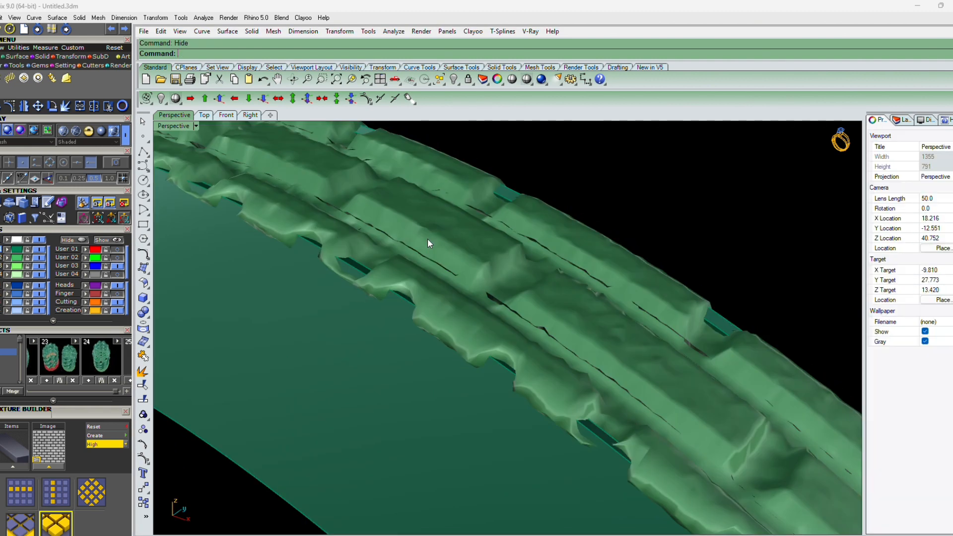
key(ctrl+z)
scroll(474, 221, down, 5)
scroll(473, 220, down, 5)
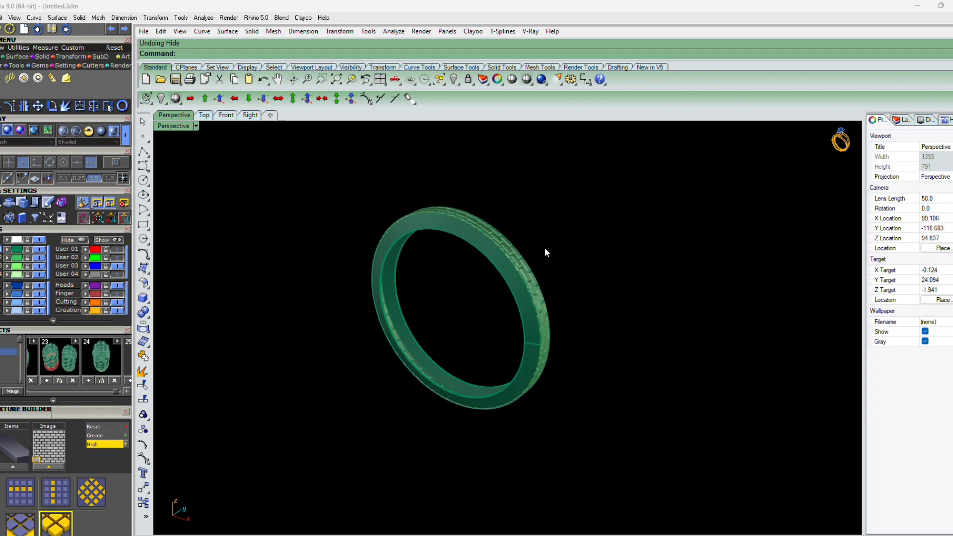
Toggle the User 02 layer and duplicate the band's inner edge as a closed curve
right_drag(546, 252, 476, 314)
scroll(476, 314, up, 3)
right_drag(464, 356, 487, 406)
scroll(493, 373, up, 3)
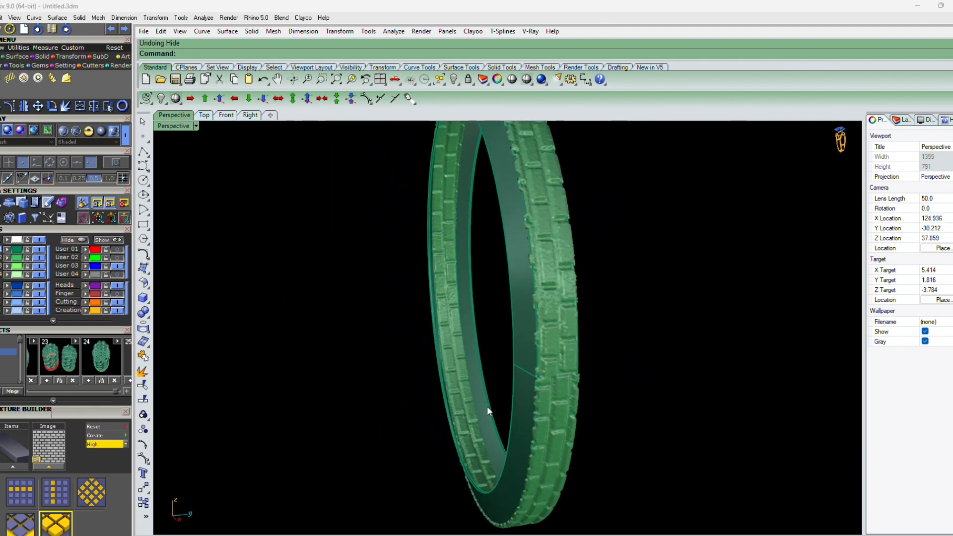
right_drag(439, 365, 251, 293)
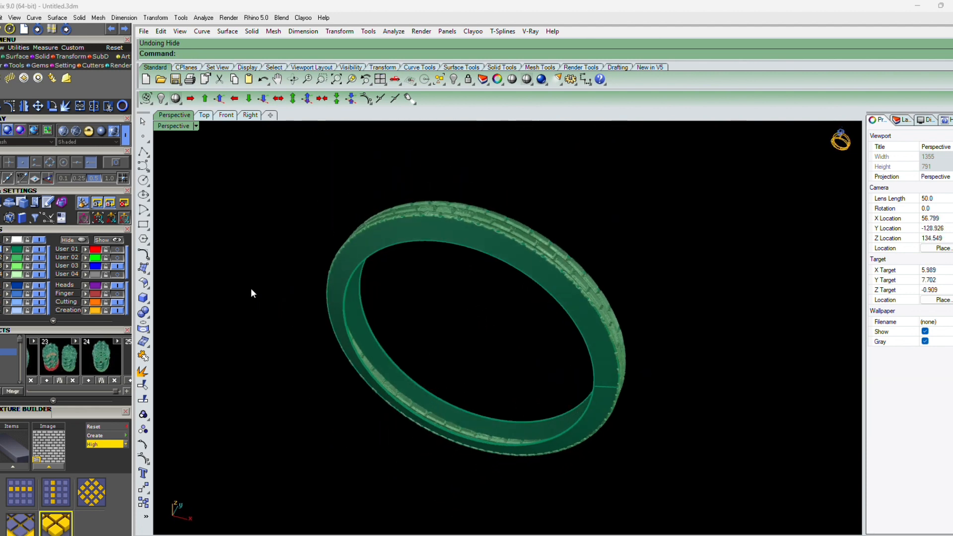
click(116, 260)
right_drag(477, 398, 624, 364)
scroll(616, 304, up, 10)
scroll(616, 300, up, 4)
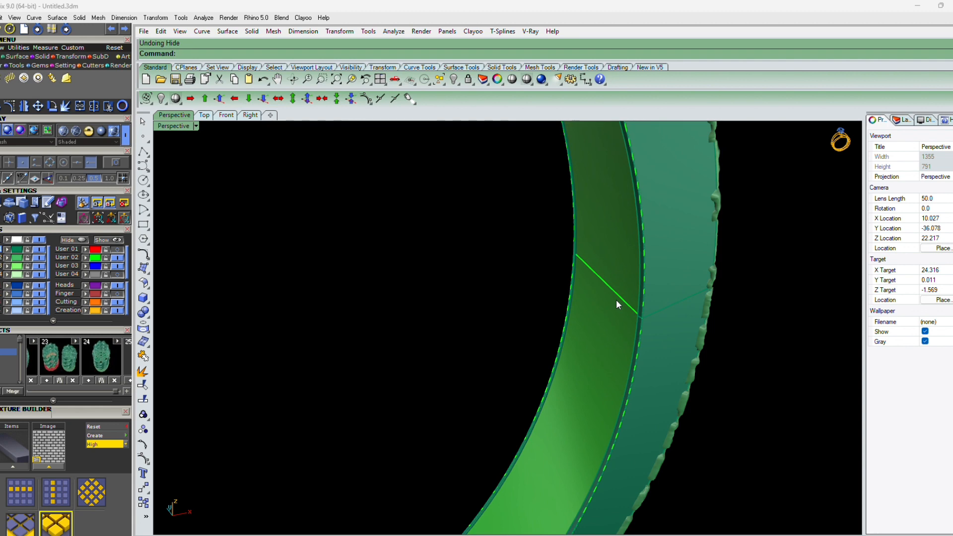
key(Return)
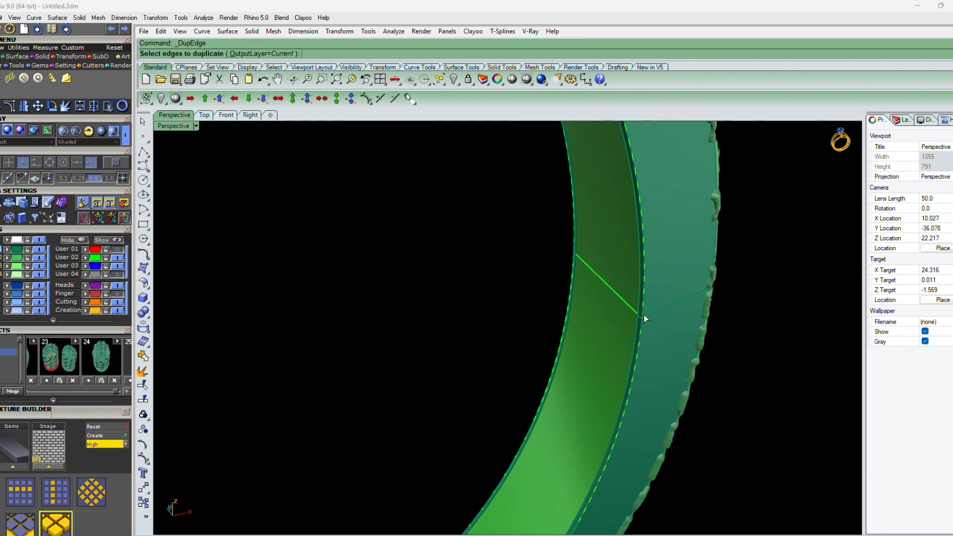
click(642, 318)
key(Return)
key(Return)
scroll(642, 319, down, 6)
right_drag(642, 319, 502, 287)
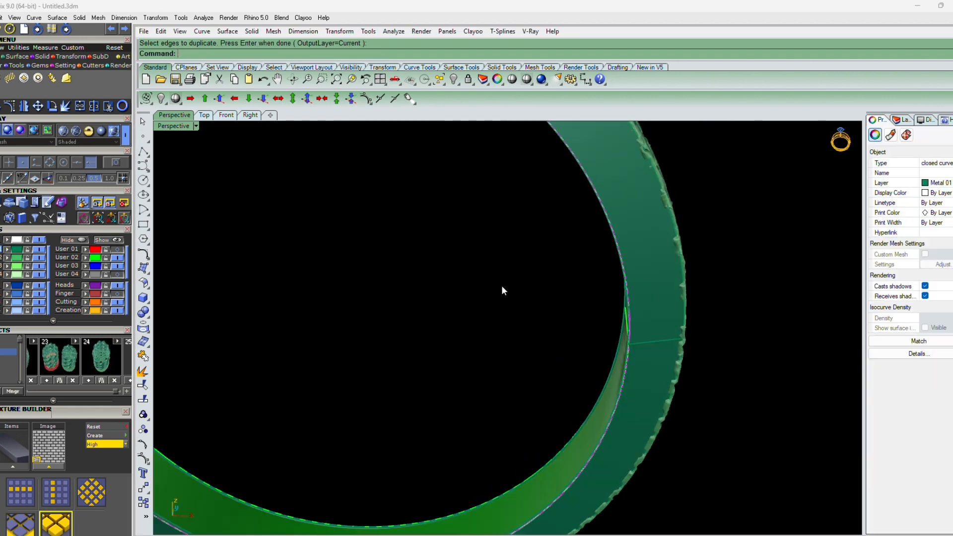
In the Front view, cut the band with the edge curve using WireCut and delete the cut-off piece
click(228, 119)
scroll(653, 320, up, 8)
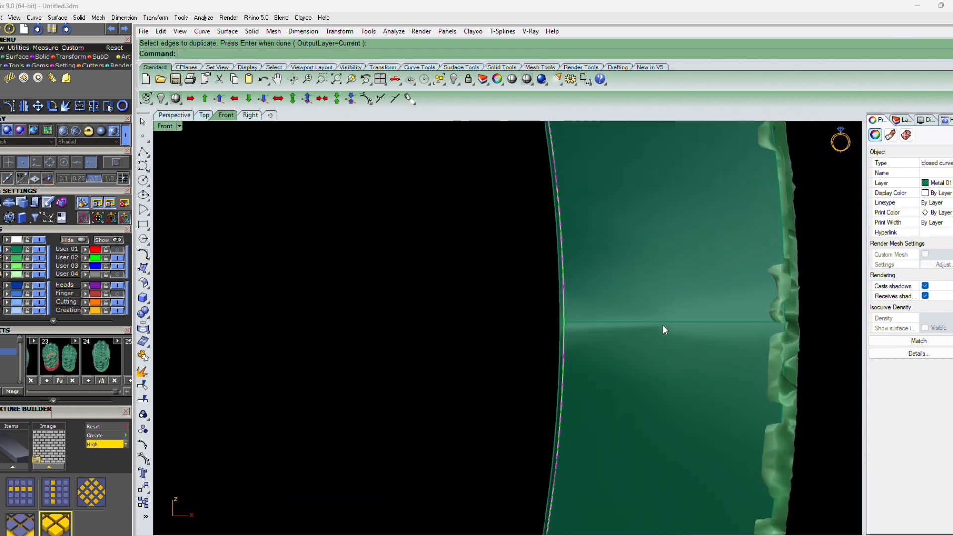
scroll(663, 328, up, 3)
text(WireCut)
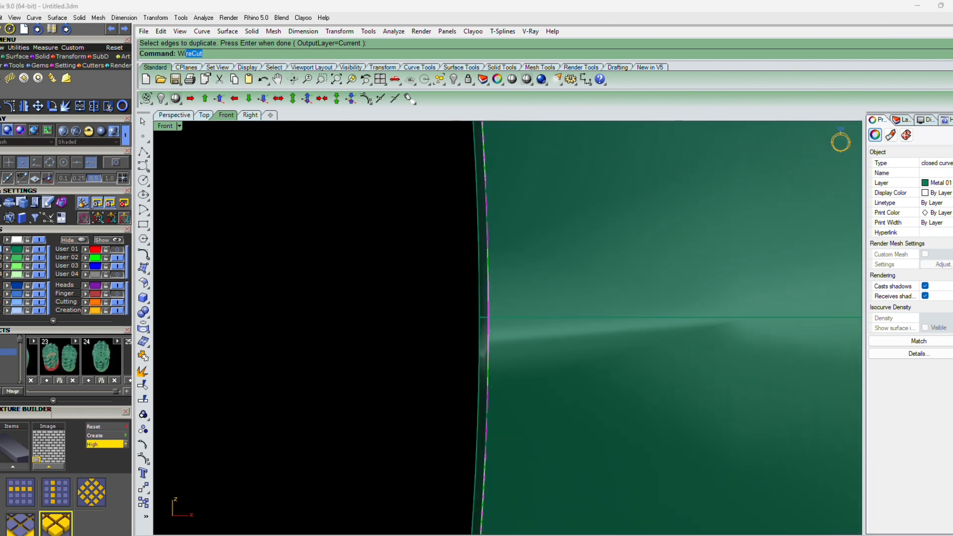
key(Return)
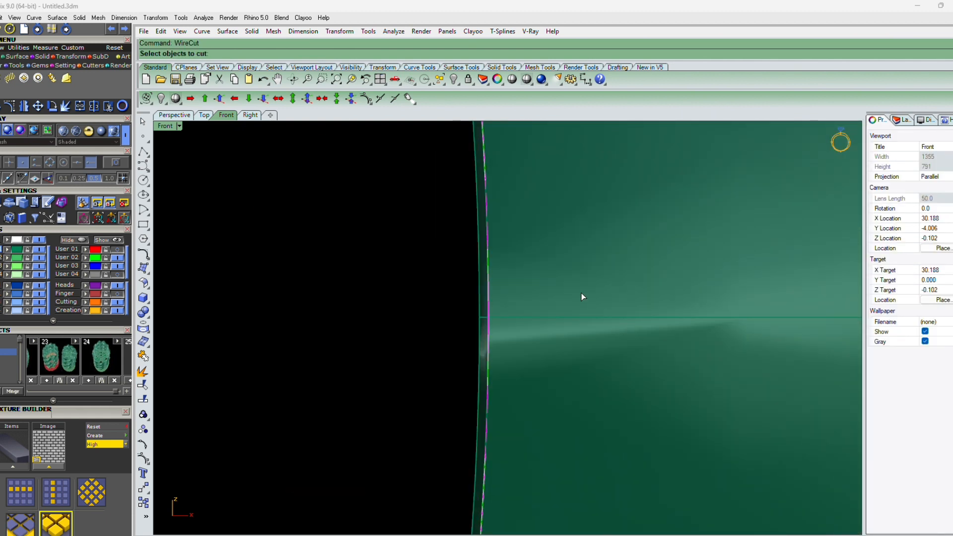
click(582, 297)
key(Return)
key(Return)
key(Return)
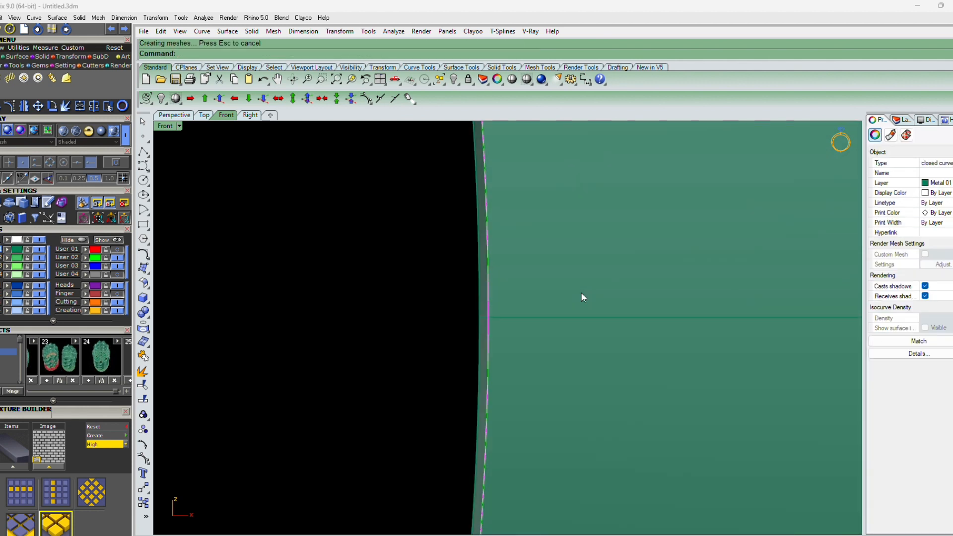
key(Delete)
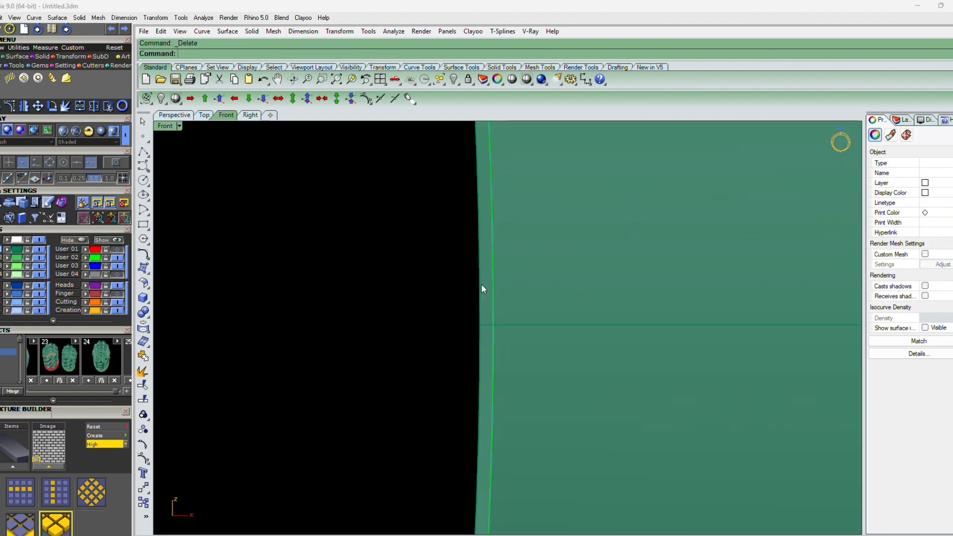
Repeat WireCut on the band and delete the resulting piece
right_click(495, 306)
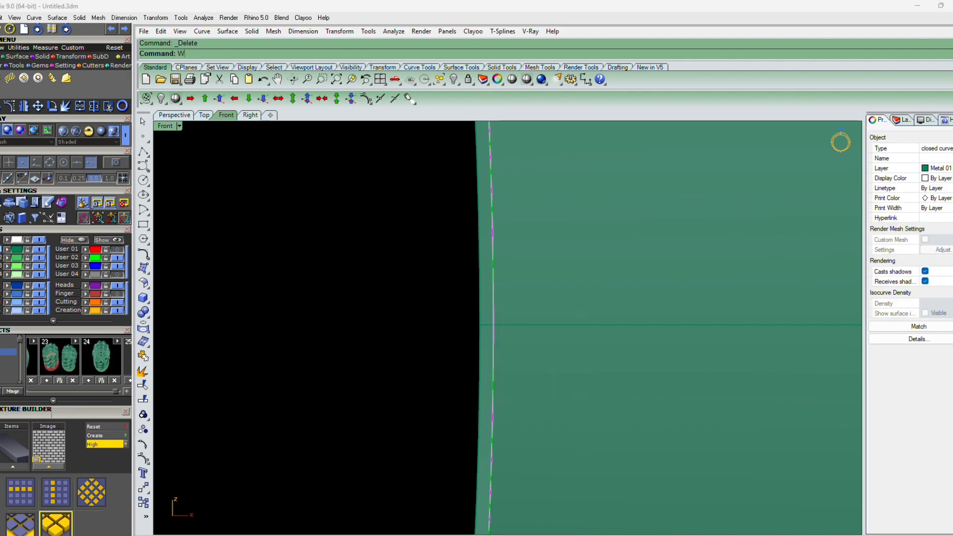
right_click(478, 315)
click(480, 310)
right_click(480, 308)
right_click(481, 308)
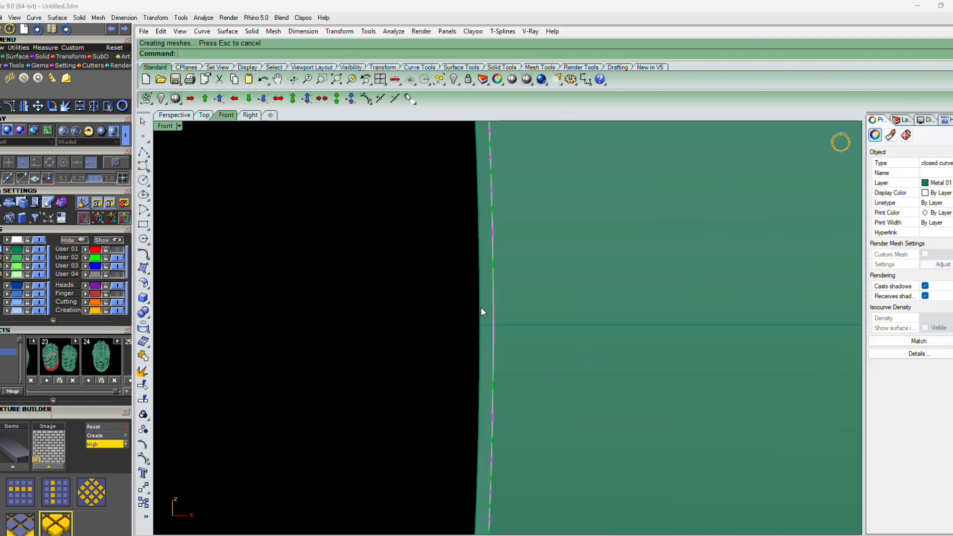
key(Delete)
Project the selected inner edge curve onto the Front construction plane with ProjectToCPlane
scroll(511, 327, down, 5)
scroll(511, 327, down, 6)
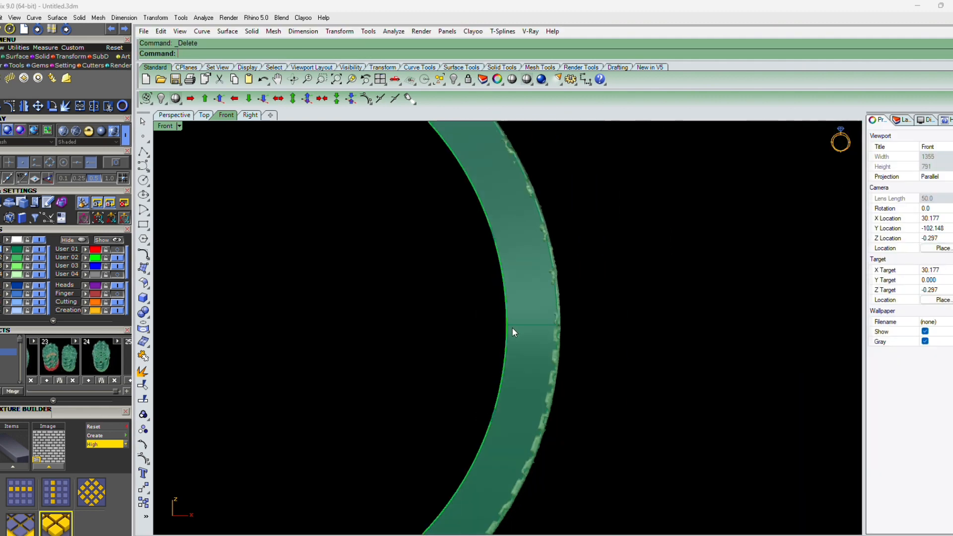
key(F4)
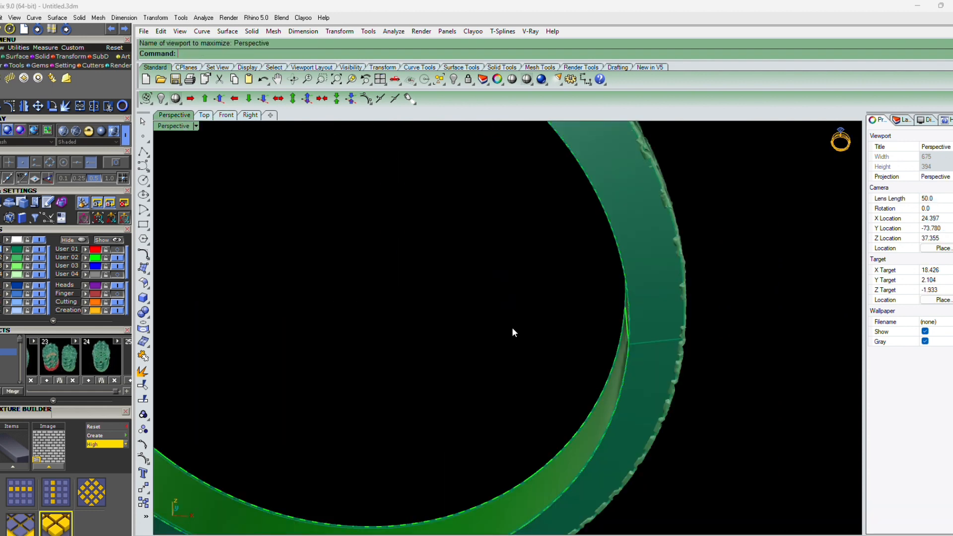
right_drag(511, 326, 615, 340)
click(637, 310)
right_click(637, 310)
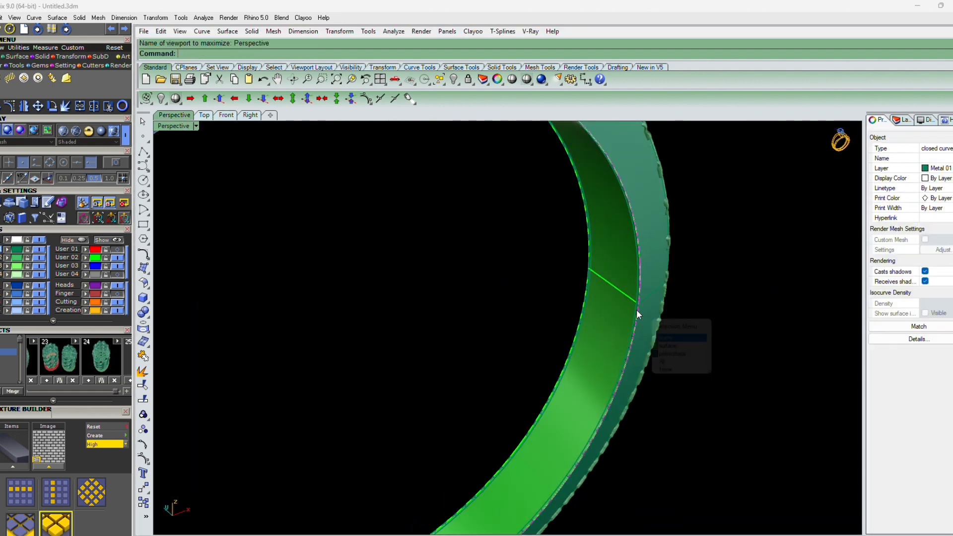
scroll(637, 310, up, 4)
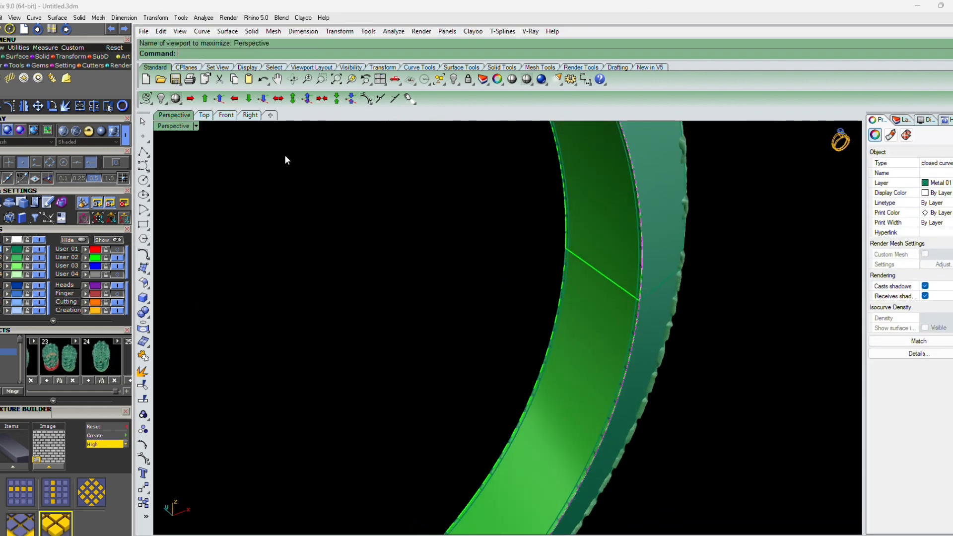
right_drag(361, 242, 486, 346)
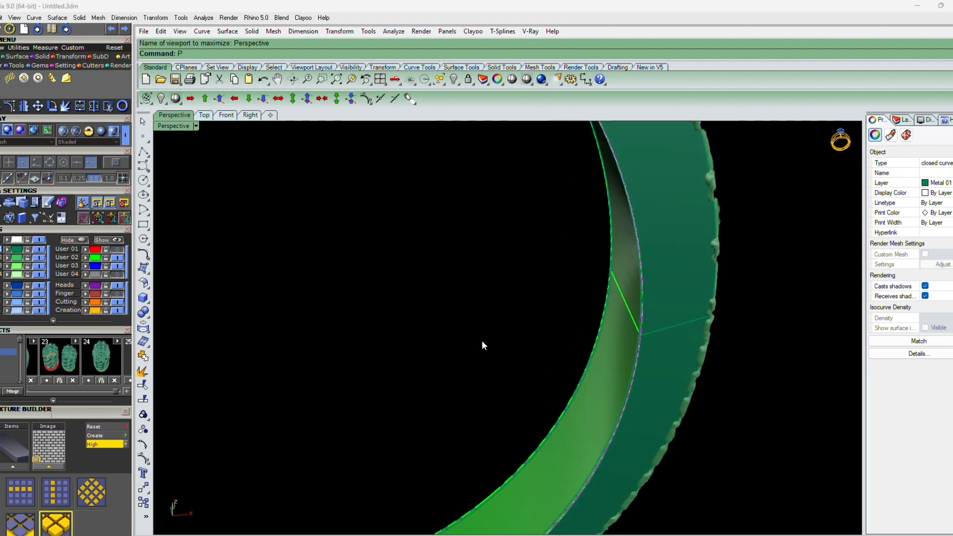
text(roject)
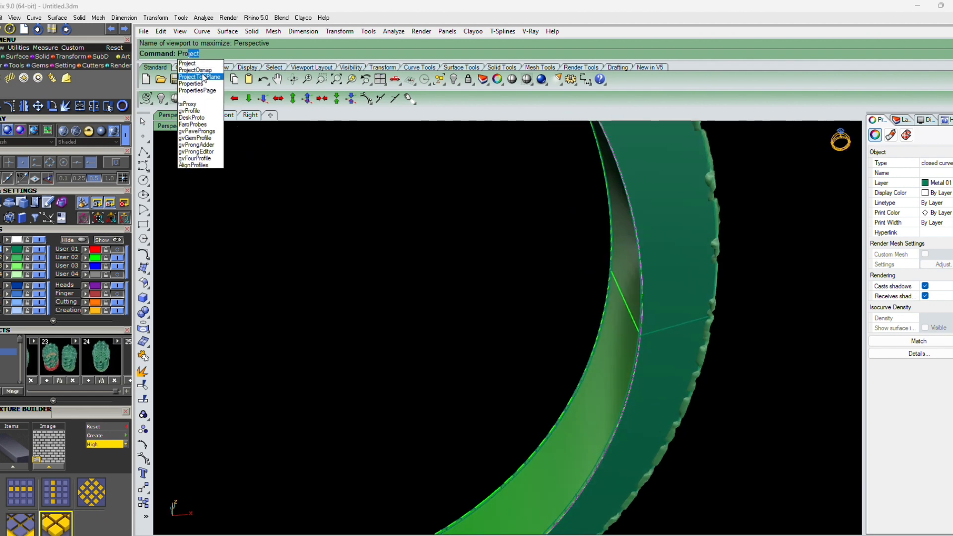
click(204, 78)
click(227, 116)
right_drag(496, 348, 502, 359)
right_click(502, 358)
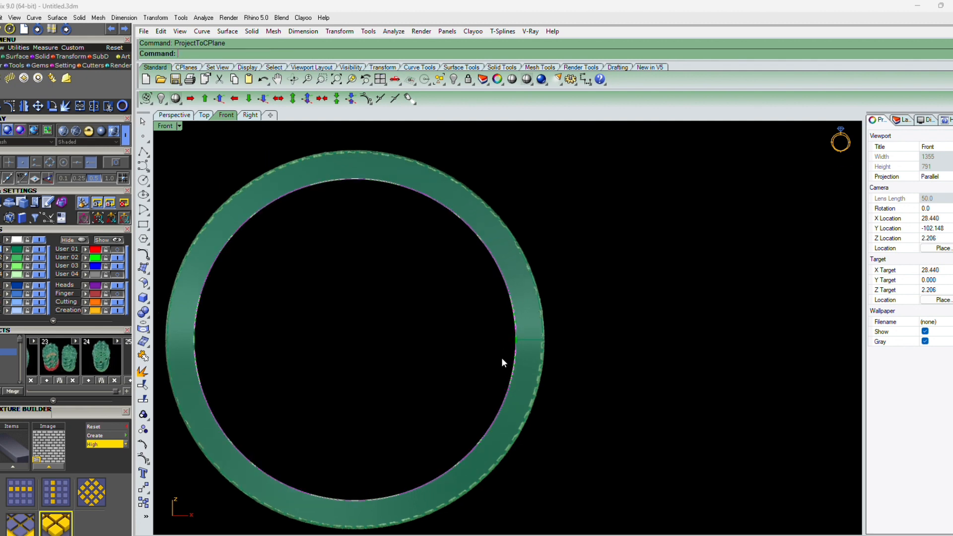
key(ctrl+F4)
Delete a leftover curve and select the projected inner curve
right_drag(583, 353, 601, 356)
key(Delete)
click(617, 314)
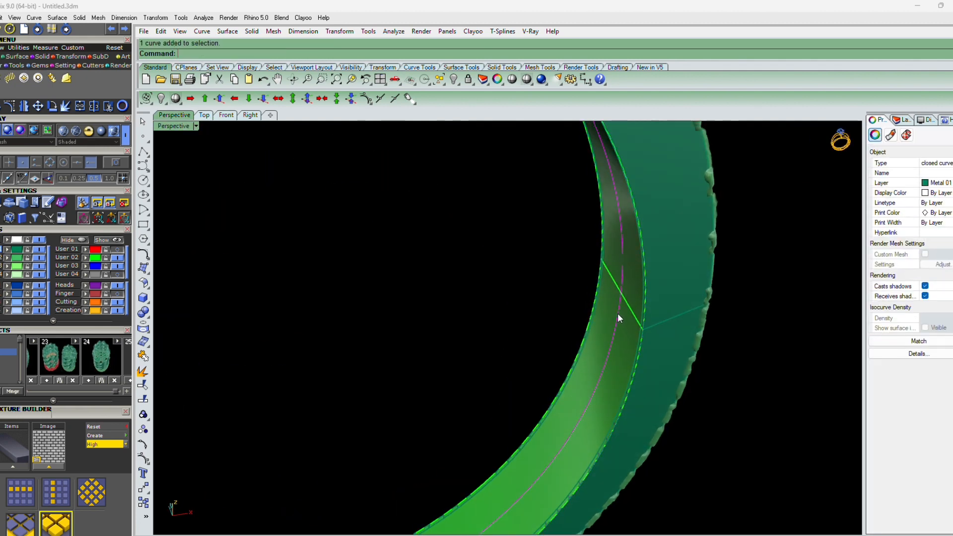
Offset the curve 2.5 into the band wall and delete the original curve
click(227, 116)
scroll(496, 314, up, 4)
text(ffset)
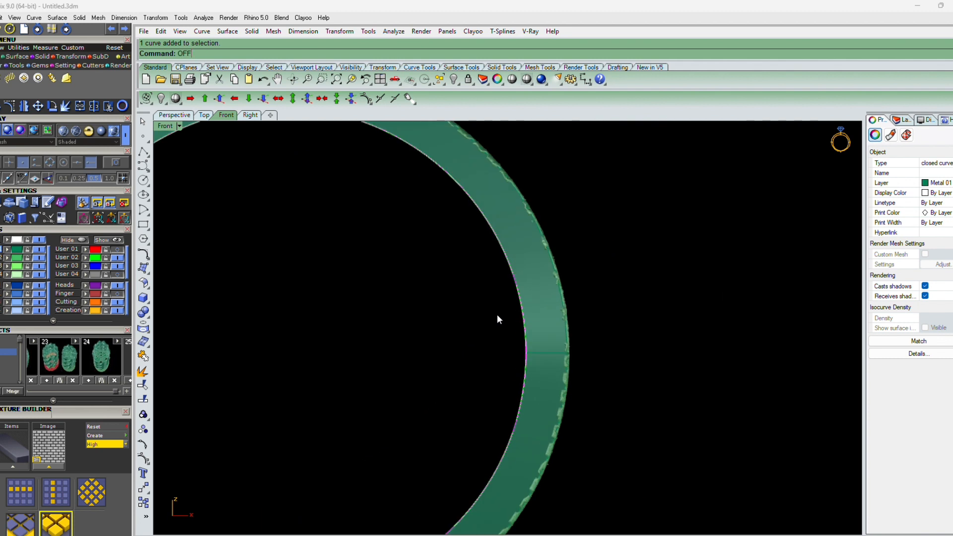
key(Return)
scroll(541, 314, up, 2)
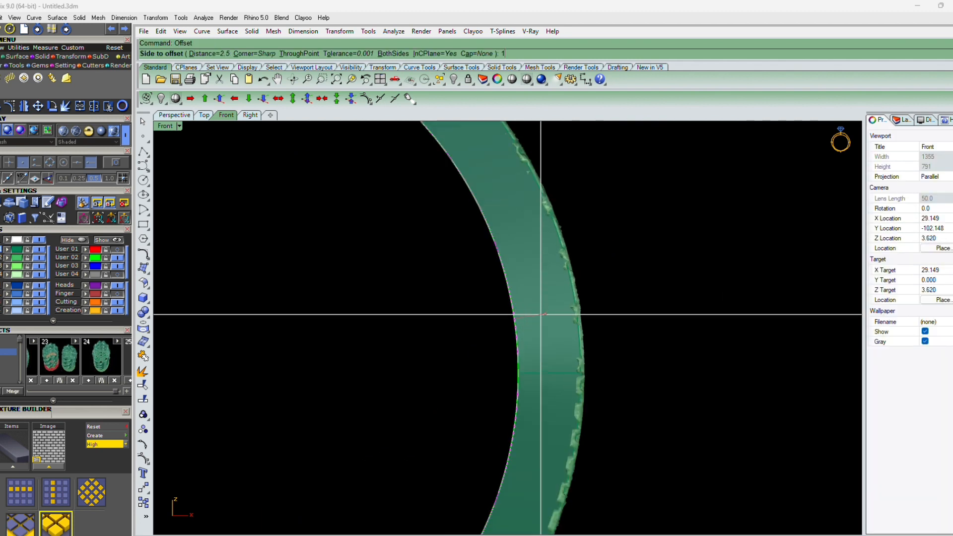
click(541, 314)
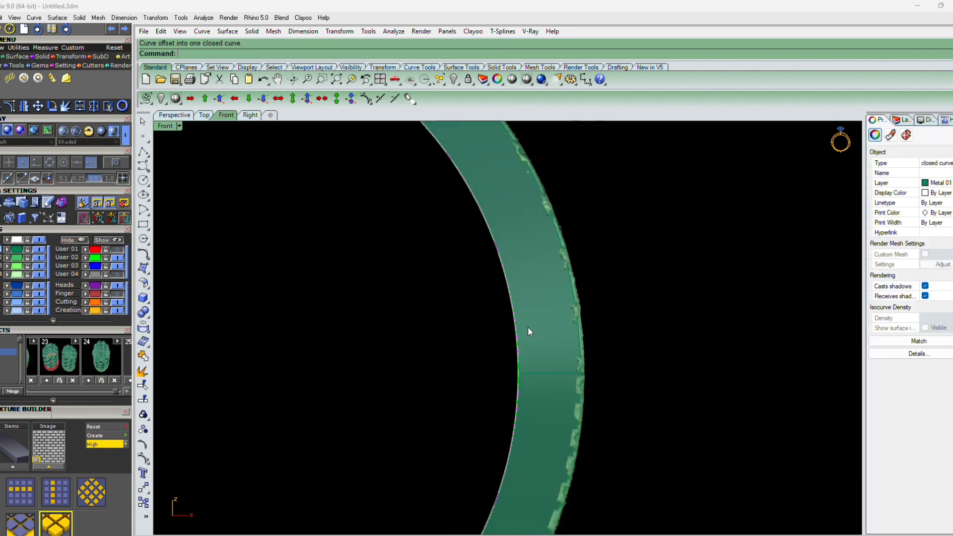
key(Delete)
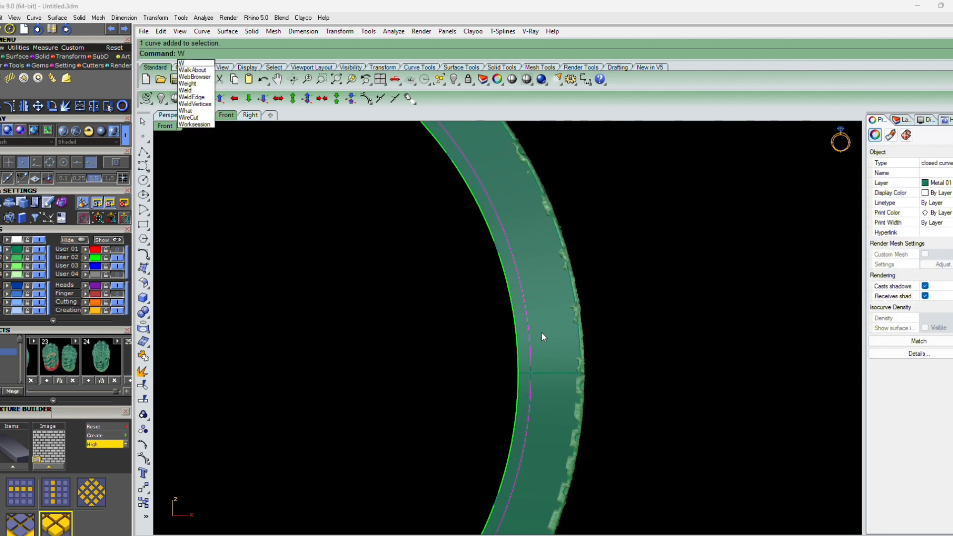
Cut the band with the offset curve using WireCut and delete the cut-off piece
text(WireCut)
key(Return)
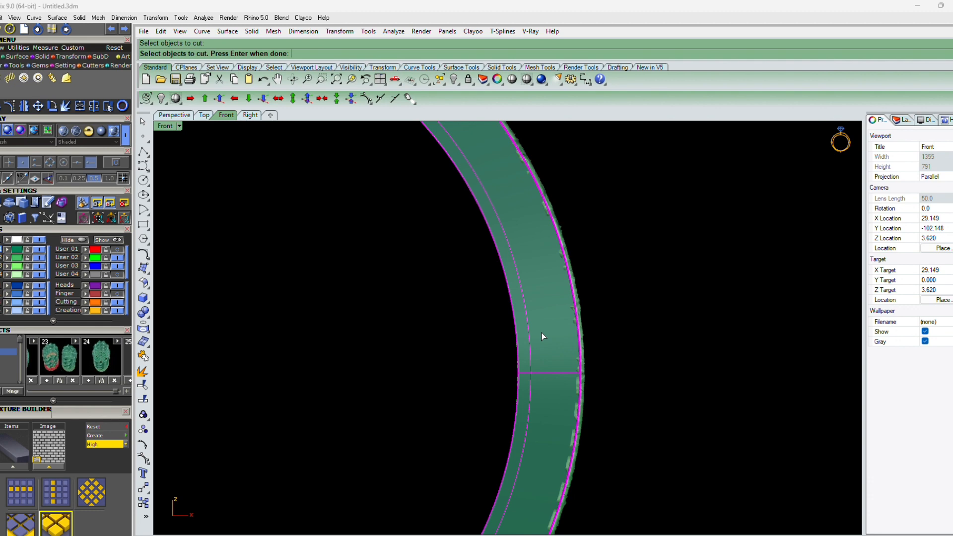
key(Return)
scroll(522, 344, up, 5)
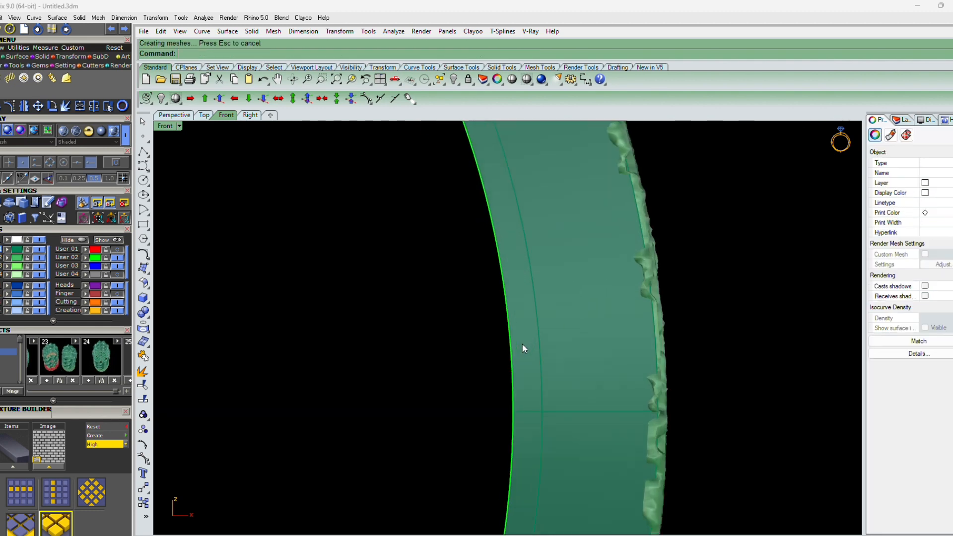
click(523, 344)
key(Delete)
scroll(530, 355, down, 2)
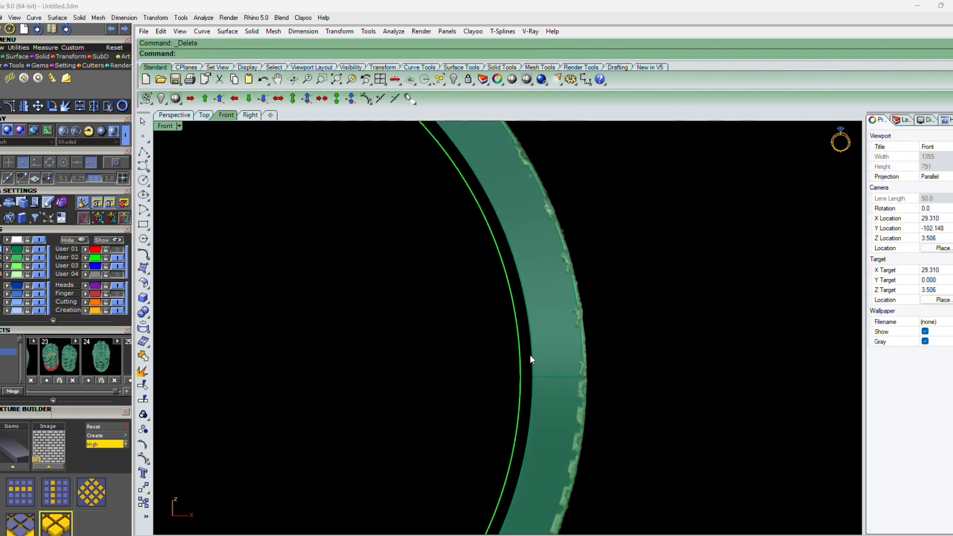
scroll(530, 355, down, 3)
Select the band's inner surface in the Perspective view and toggle the User 02 layer
key(ctrl+F4)
scroll(630, 329, up, 4)
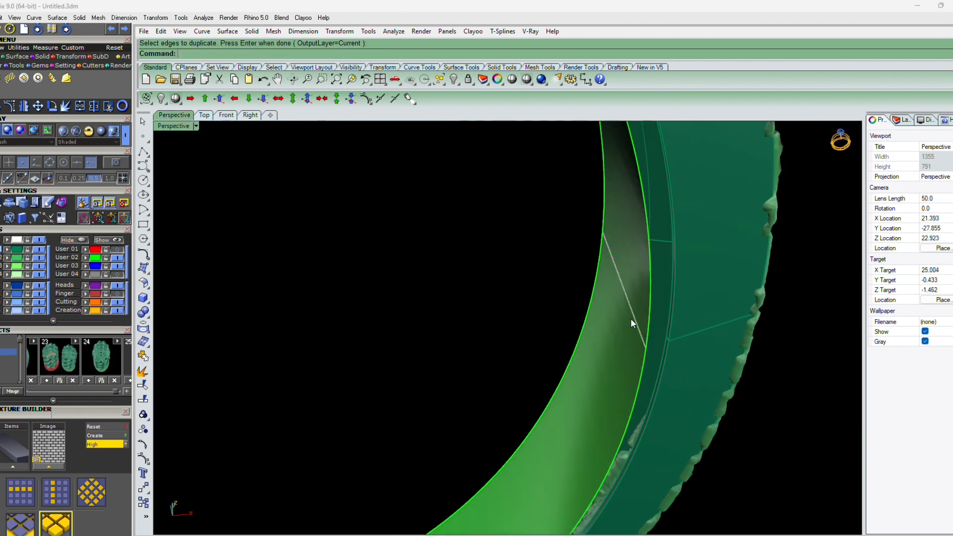
click(630, 318)
click(118, 258)
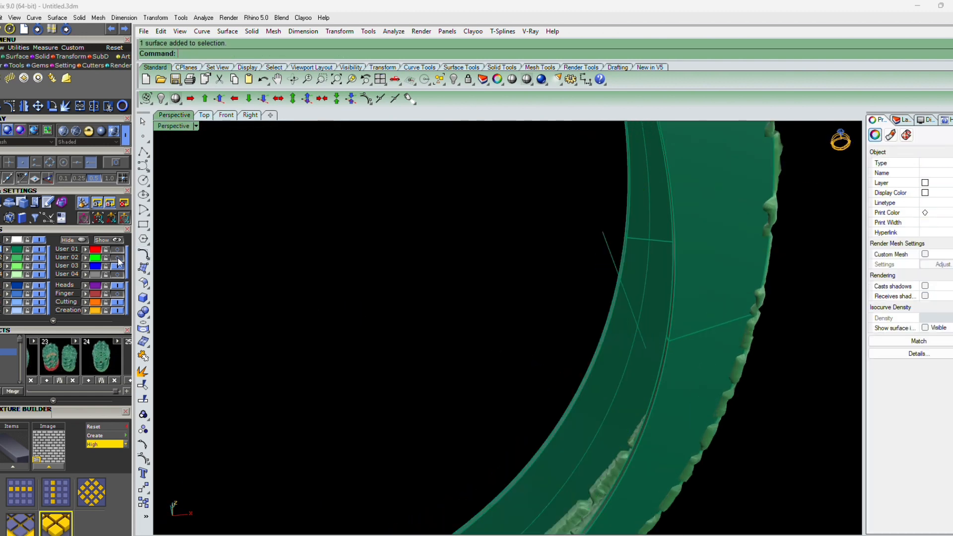
scroll(682, 341, up, 6)
scroll(682, 339, up, 2)
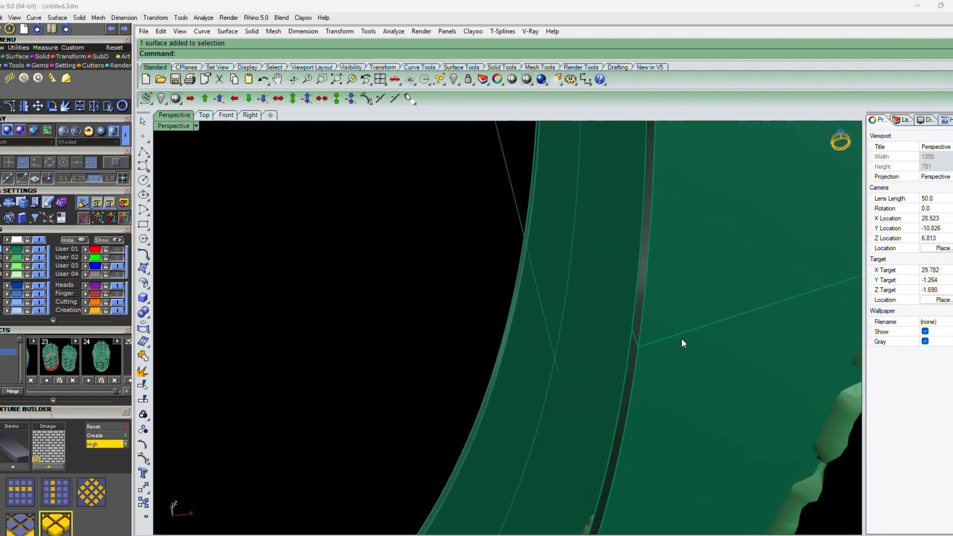
Draw a line from the inner edge across the band wall to the opposite edge endpoint
text(l)
key(Return)
click(640, 347)
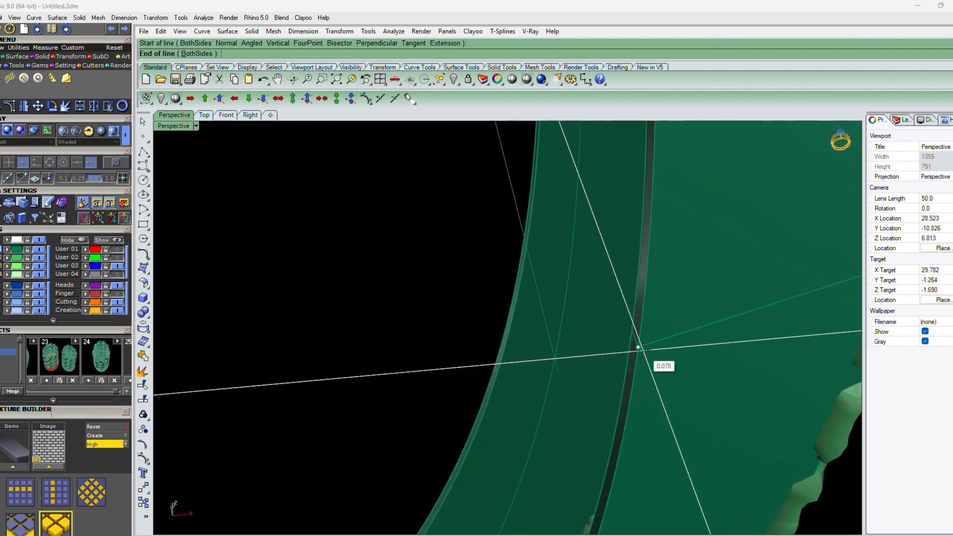
right_drag(639, 345, 537, 203)
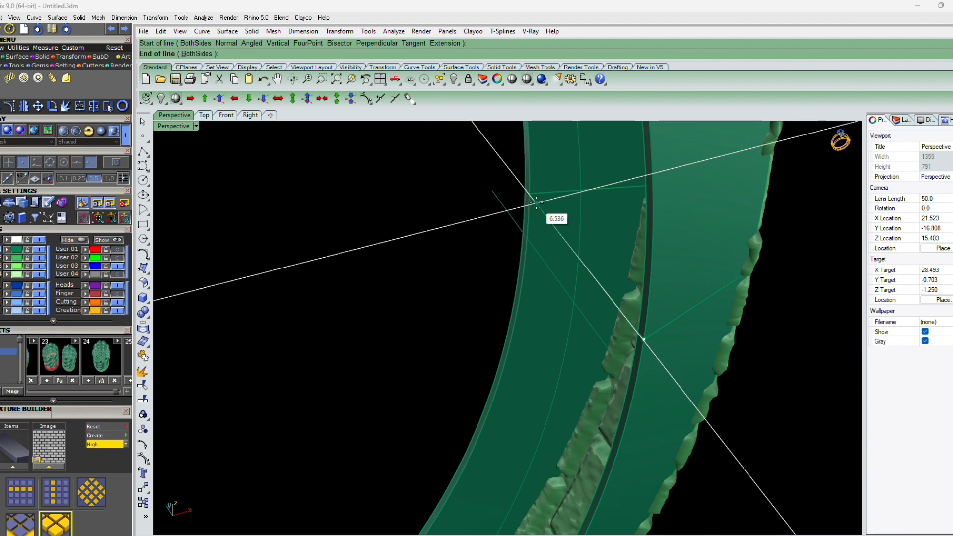
scroll(534, 191, up, 8)
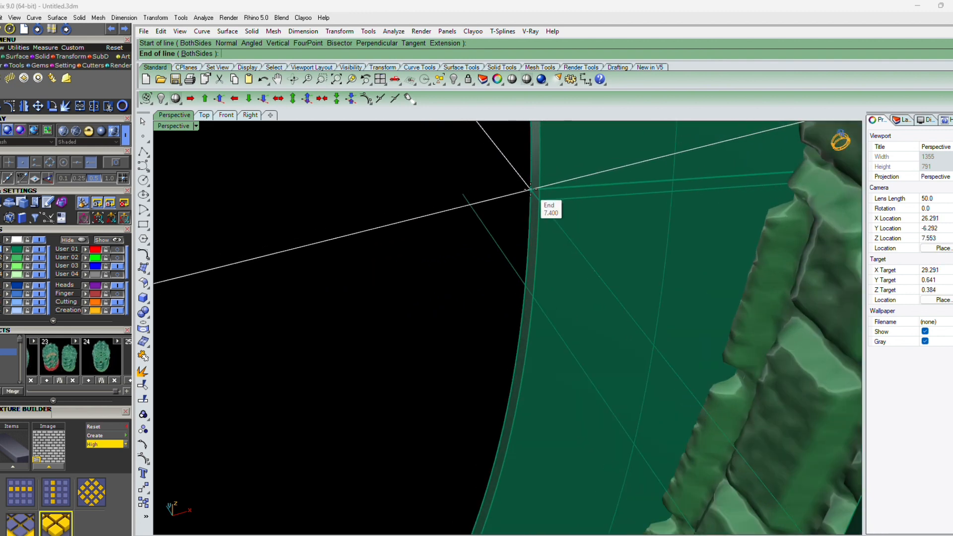
click(530, 189)
Rebuild the drawn line across the band wall to 4 points and degree 2
right_drag(529, 194, 555, 222)
click(557, 227)
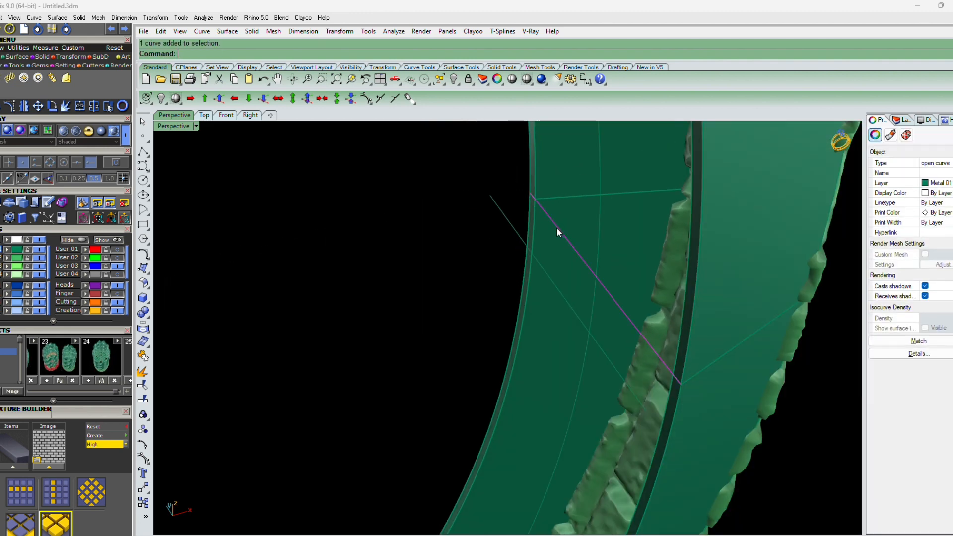
scroll(556, 228, down, 4)
key(ctrl+r)
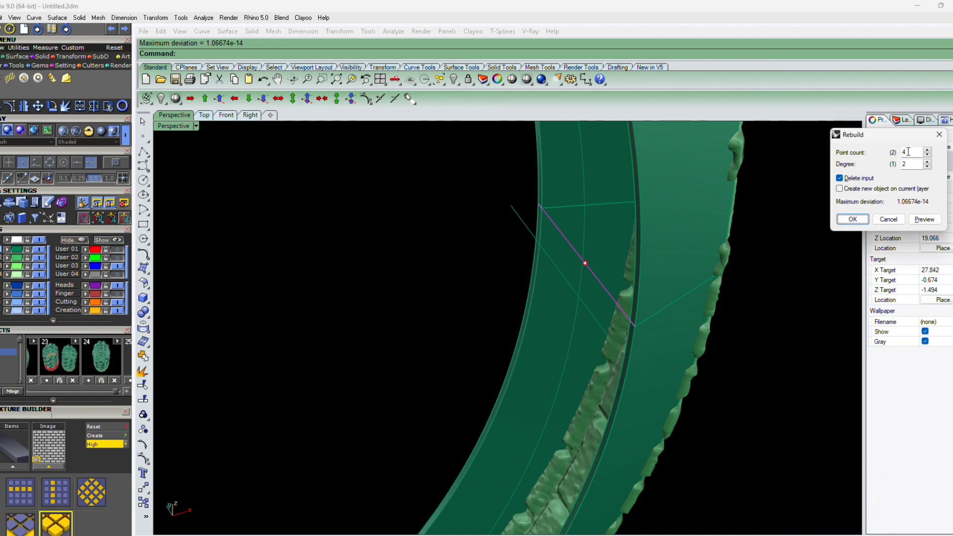
key(Return)
Turn on the line's control points, select the middle ones and move them 1 along the gumball axis
key(F10)
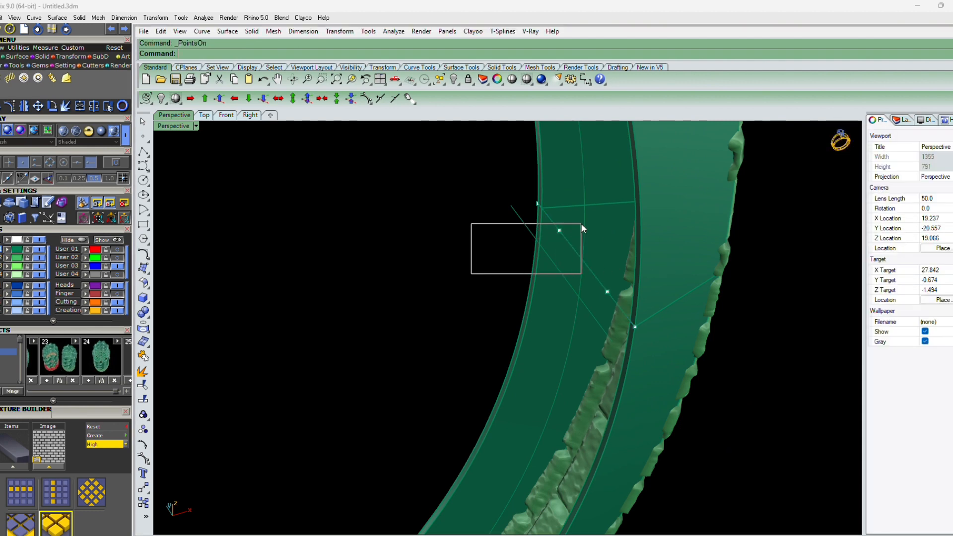
drag(581, 225, 582, 225)
text(zs)
key(Return)
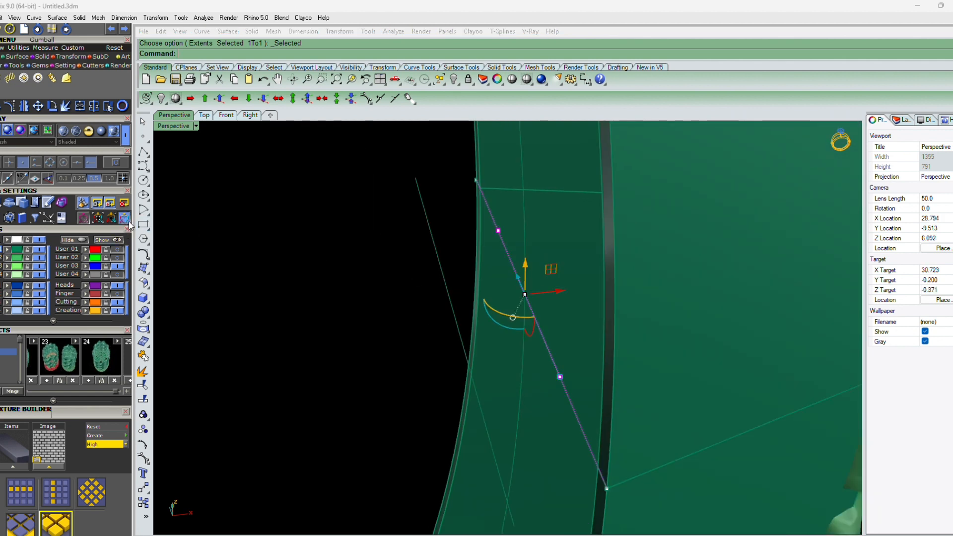
click(562, 292)
text(1)
key(Return)
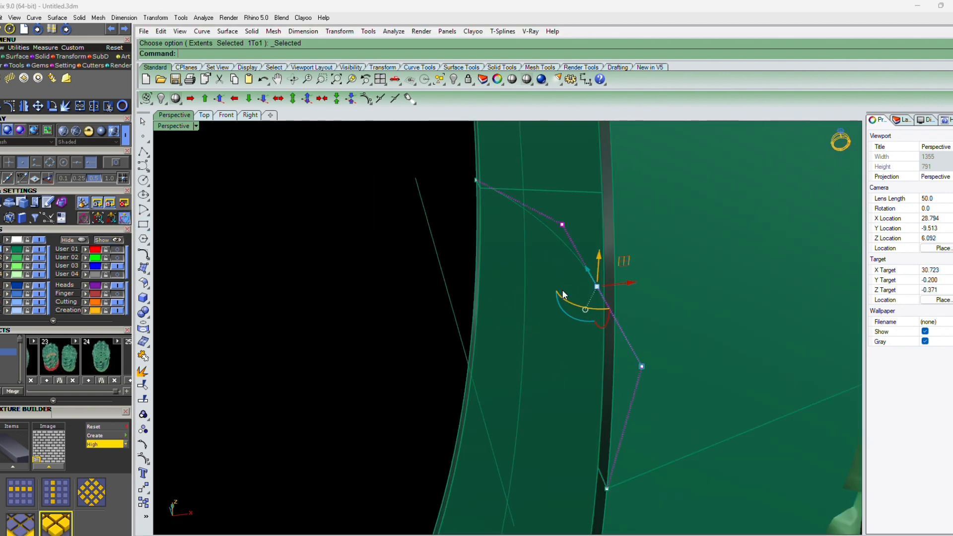
Undo that move and shift the middle control points -1 along the same axis to bow the line into an arc
key(ctrl+z)
click(562, 291)
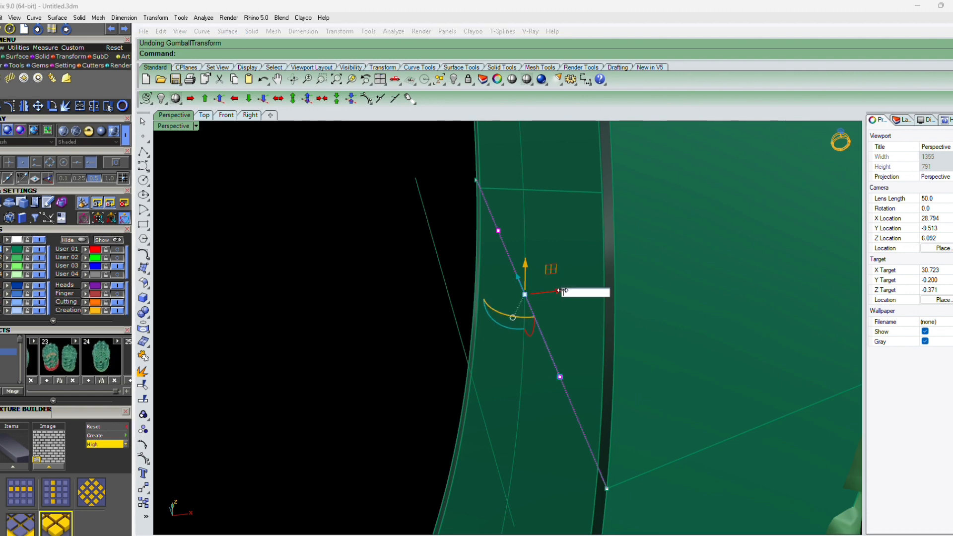
text(-1)
key(Return)
key(Escape)
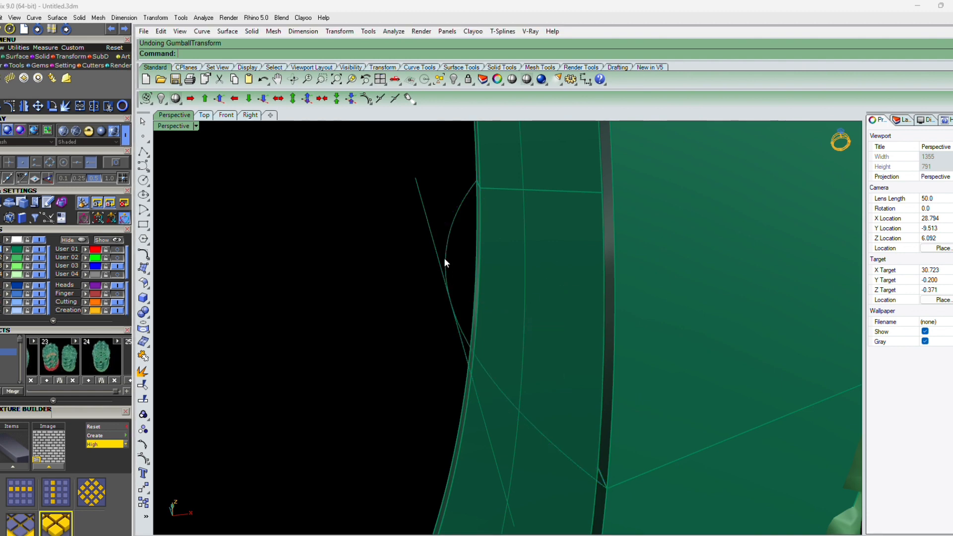
Select and delete the leftover construction lines near the band wall
scroll(444, 258, down, 2)
click(457, 312)
key(Delete)
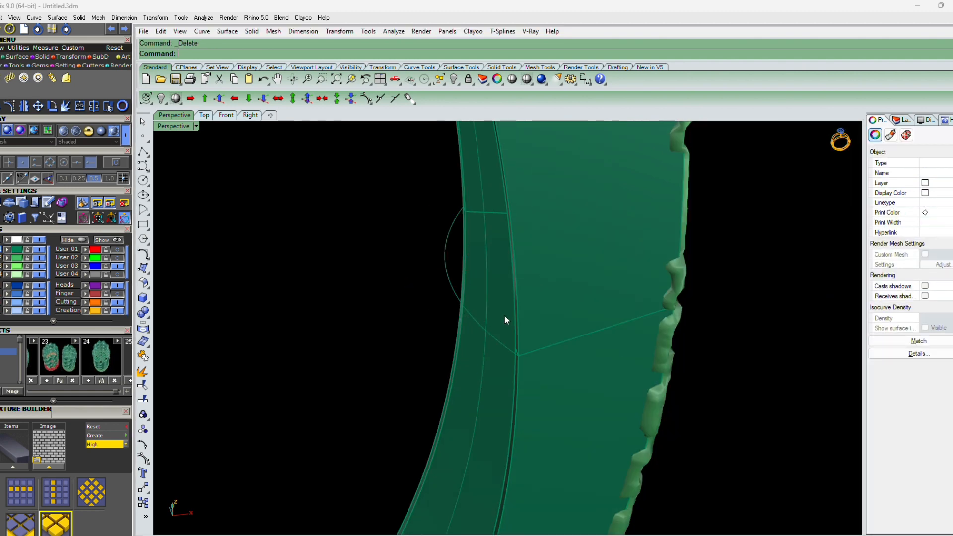
click(519, 328)
key(Delete)
Duplicate the band's inner edge with DupEdge and select the resulting curves together with the arc
text(upEdge)
key(Return)
click(519, 331)
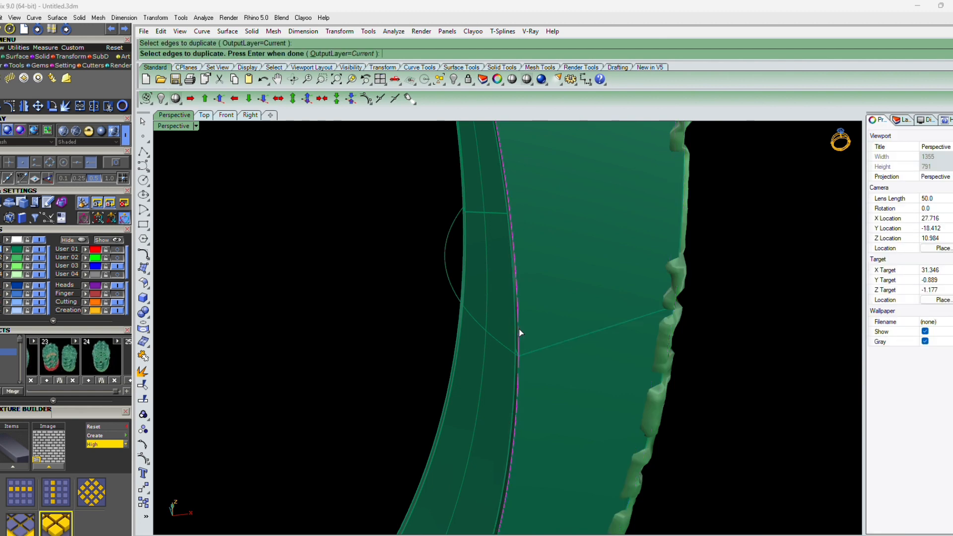
click(462, 201)
key(Return)
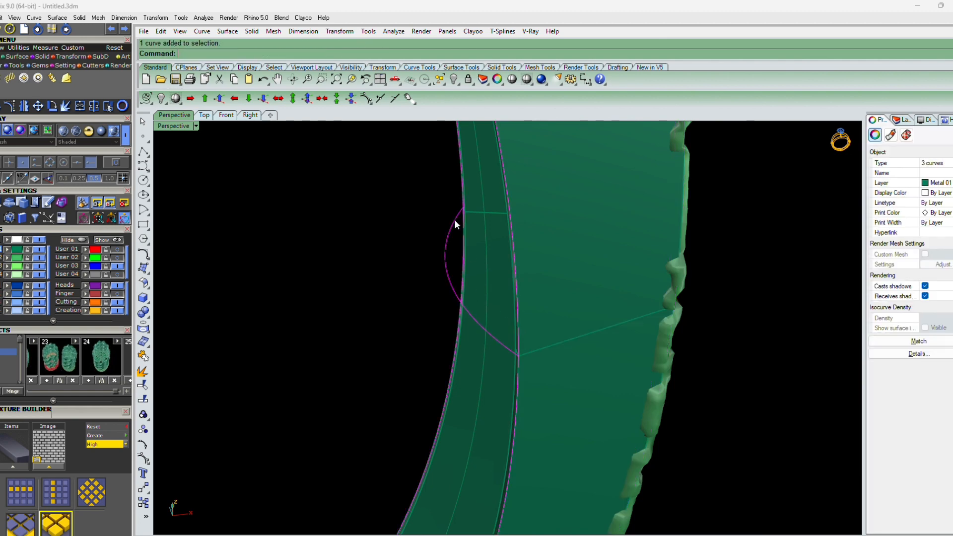
scroll(454, 220, down, 3)
shift+click(550, 278)
scroll(552, 279, down, 2)
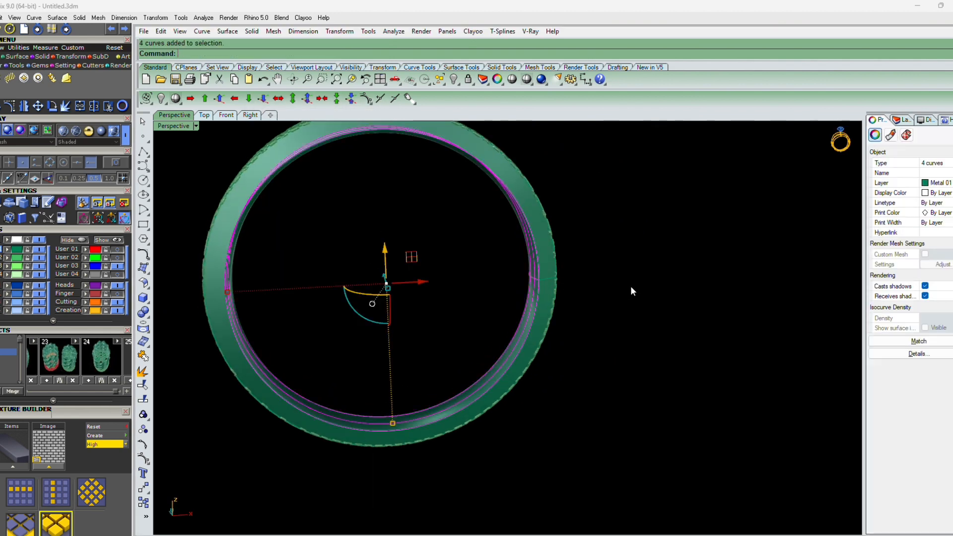
Select both band polysurfaces and toggle the User 02 layer so only the plain inner band shows
right_drag(632, 292, 521, 323)
scroll(416, 284, up, 8)
scroll(414, 293, down, 8)
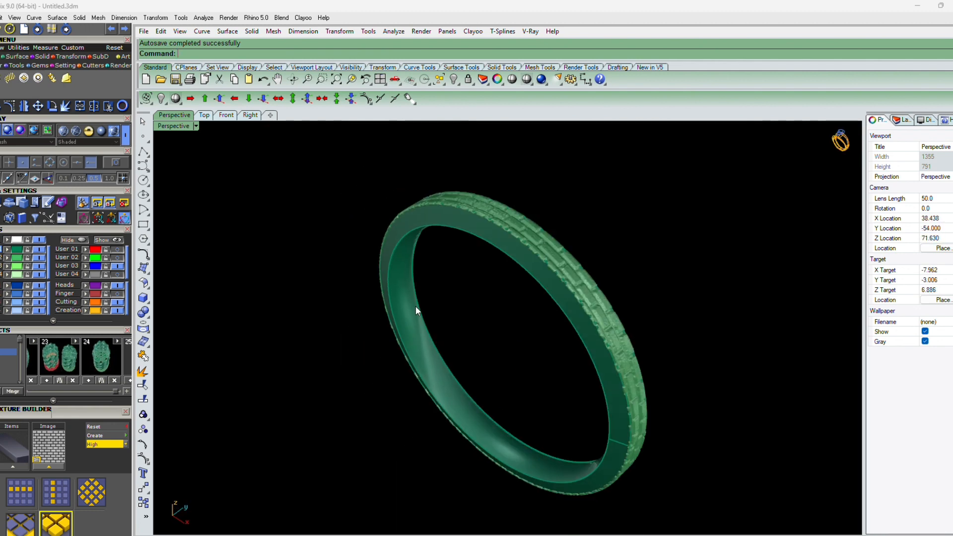
right_drag(416, 306, 642, 308)
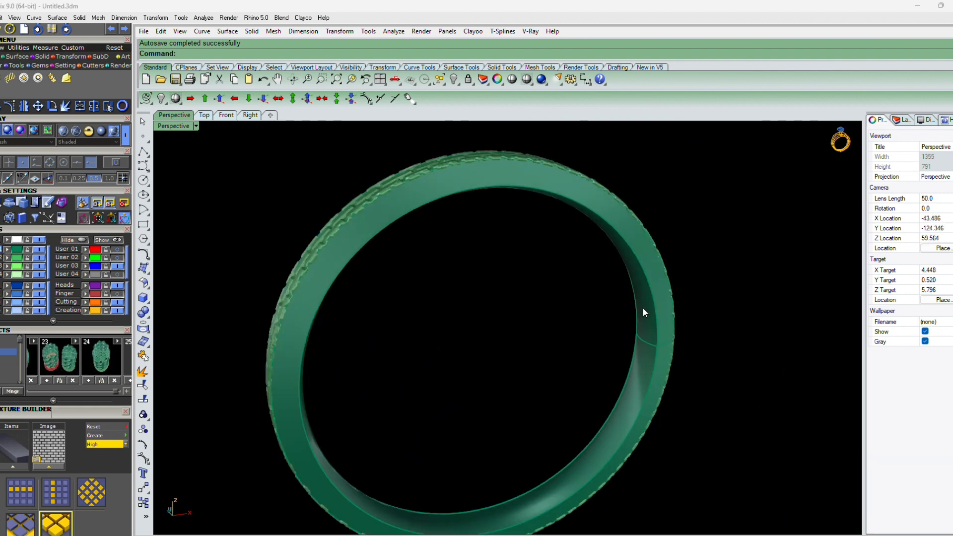
click(643, 308)
right_drag(729, 315, 417, 271)
shift+click(396, 276)
click(7, 258)
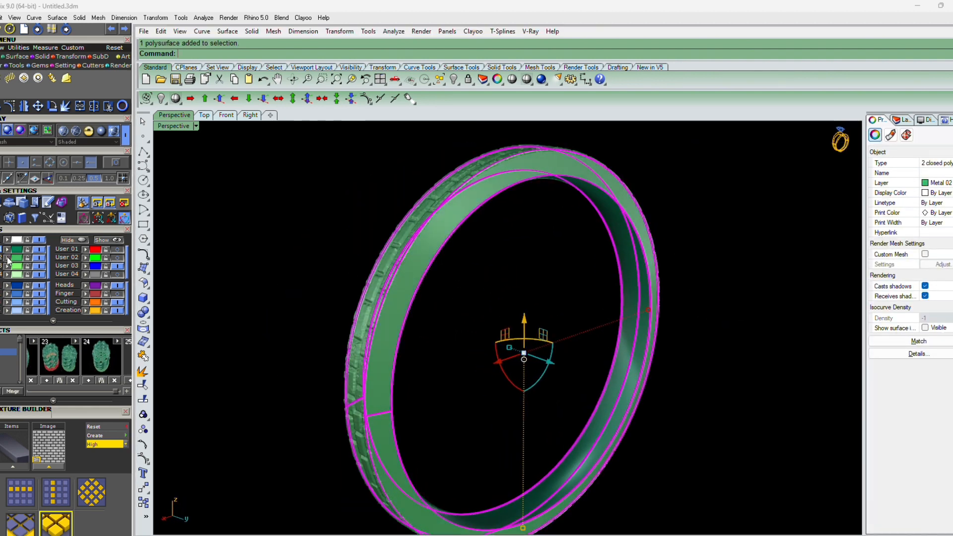
click(39, 258)
In the Front view, draw a horizontal line through the origin with the BothSides option across the band
right_drag(303, 281, 610, 377)
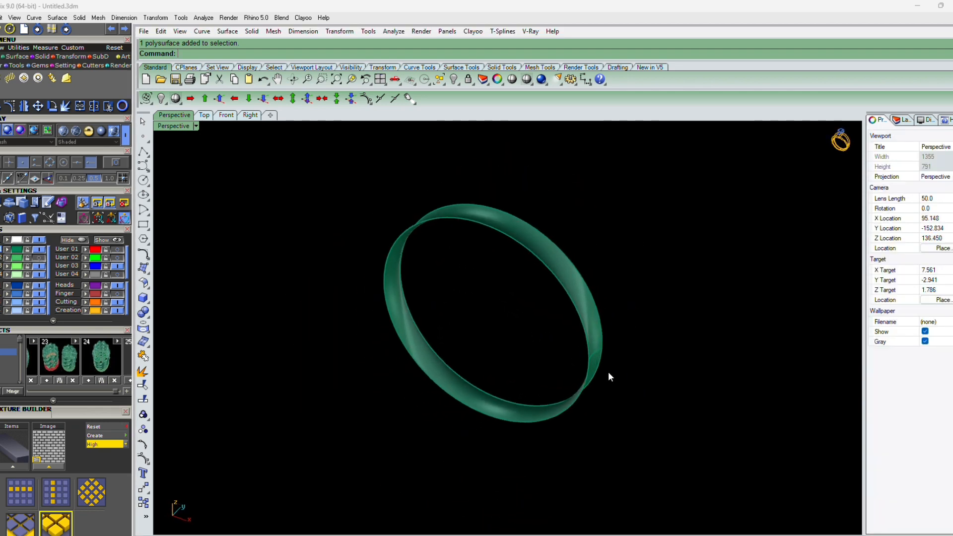
click(222, 116)
scroll(565, 344, down, 20)
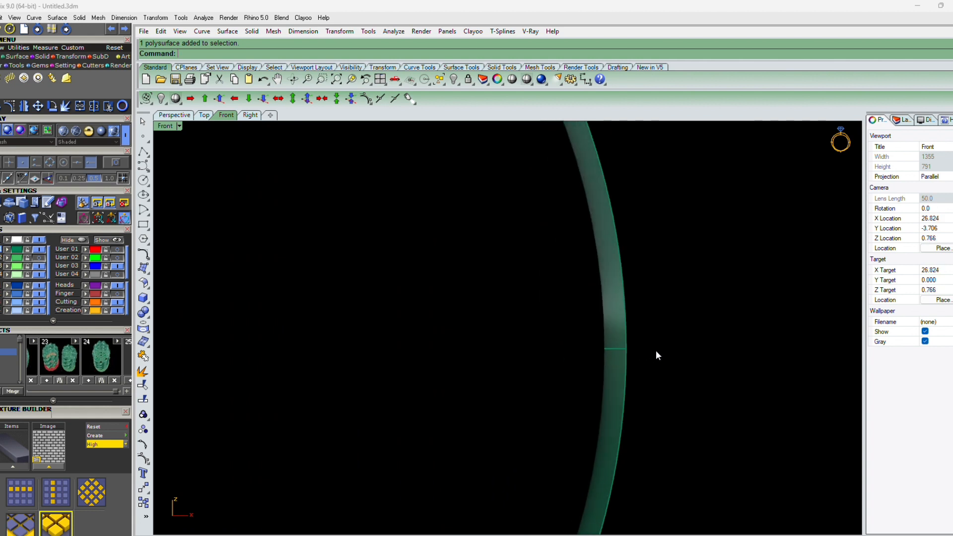
text(l)
key(Return)
text(0)
key(Return)
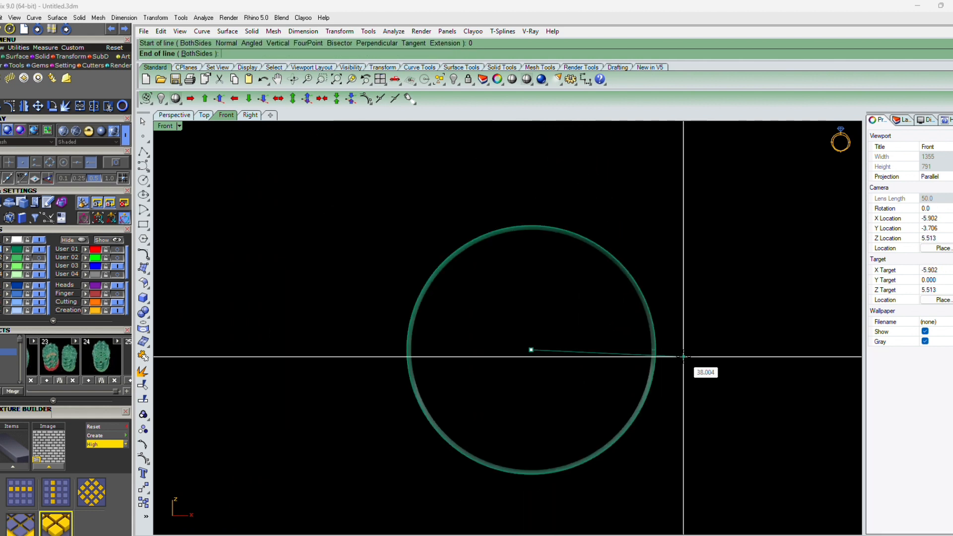
text(b)
key(Return)
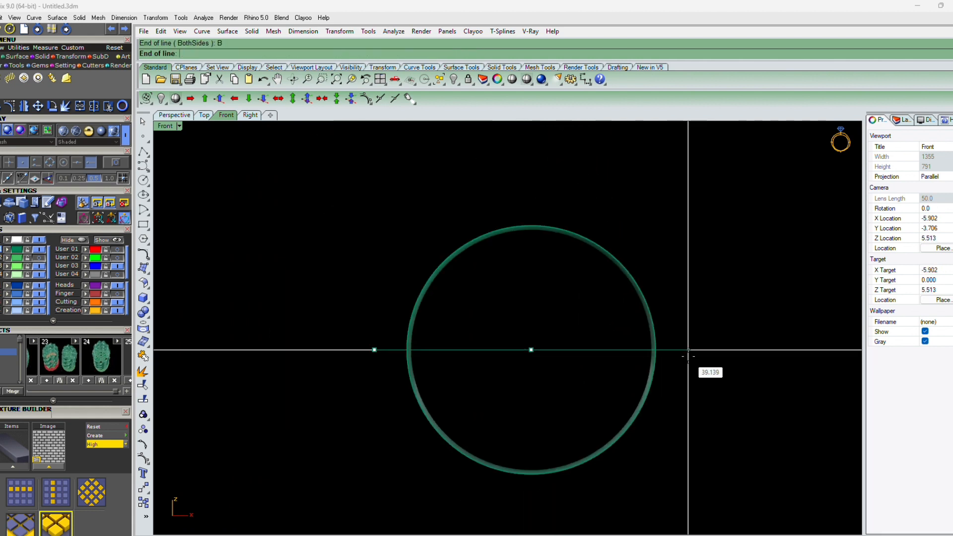
shift+click(688, 356)
drag(688, 358, 581, 341)
Split the band with the line, then delete the lower half and the line
key(ctrl+shift+s)
key(Return)
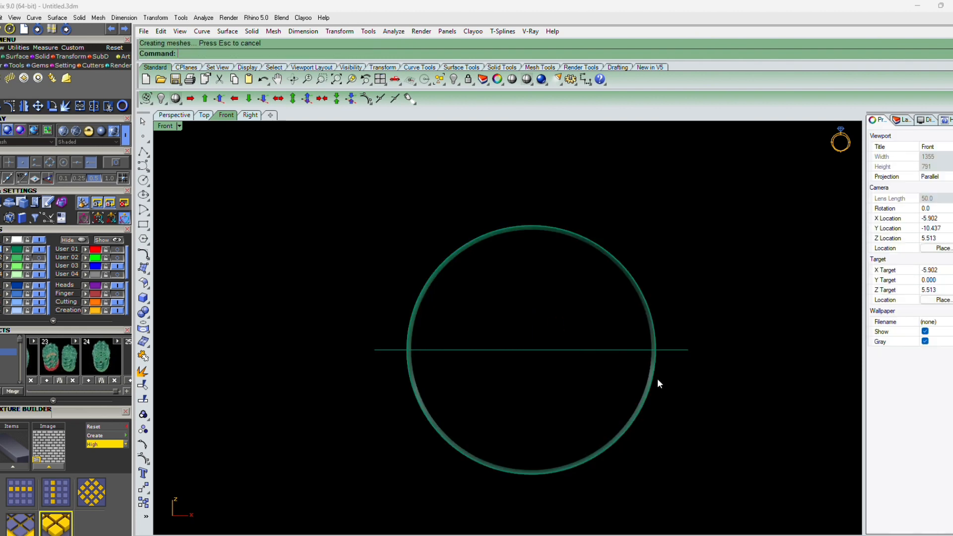
click(656, 380)
key(Delete)
click(694, 347)
key(Delete)
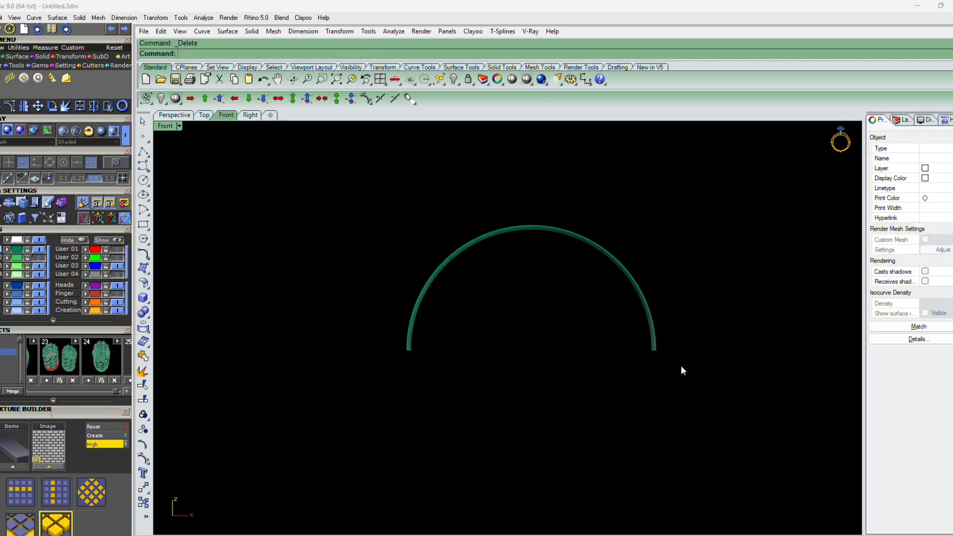
Maximize the Top view and draw a horizontal BothSides line through the origin across the band
key(ctrl+F1)
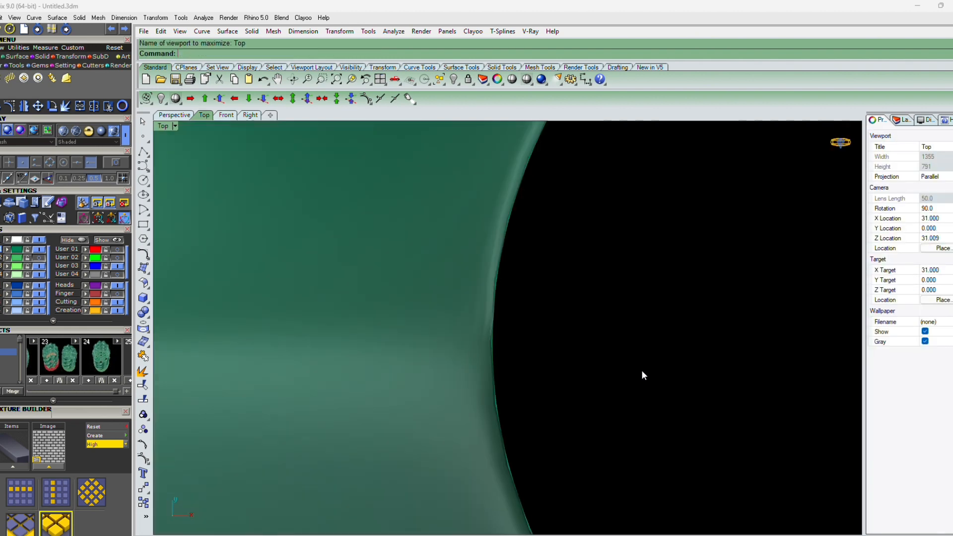
text(L)
key(Return)
text(0)
key(Return)
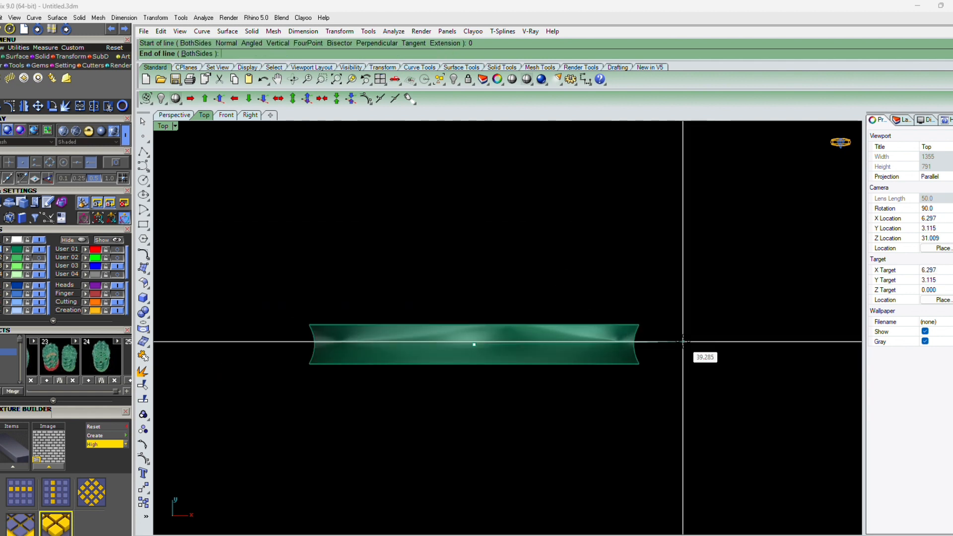
text(B)
key(Return)
click(672, 345)
Project the line onto the half band and delete the original line
click(667, 347)
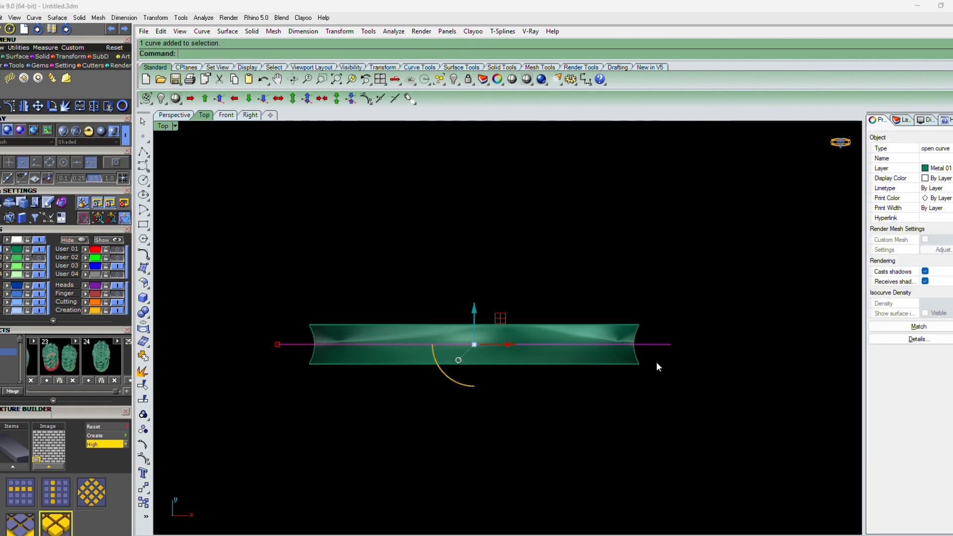
shift+click(628, 354)
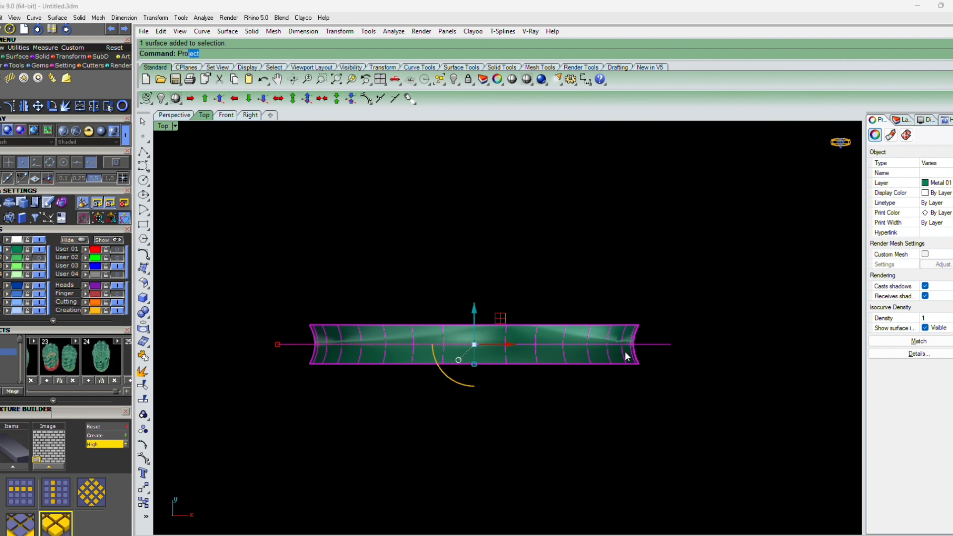
text(Proj)
key(Return)
drag(679, 323, 653, 359)
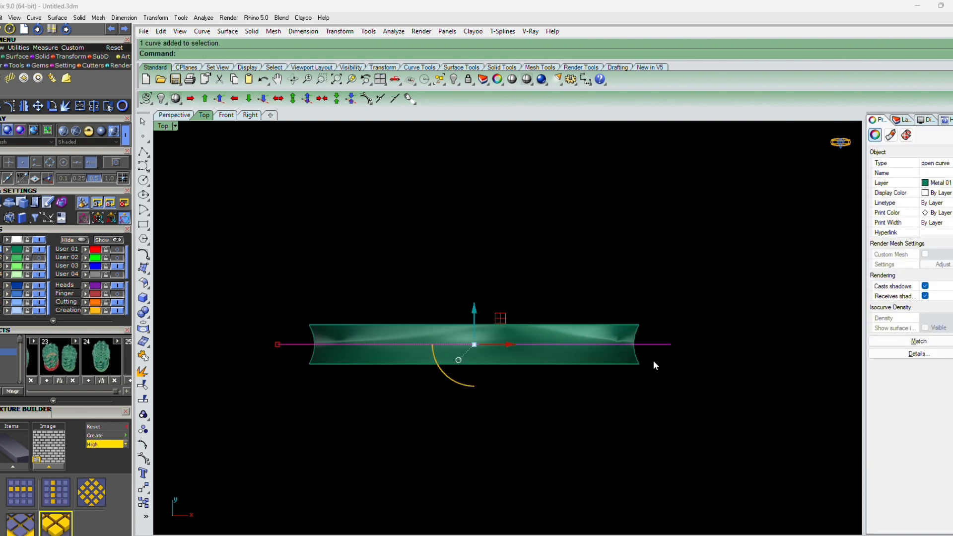
key(Delete)
Duplicate the half band's long edges and both end edges with DupEdge
text(DupEdge)
key(Return)
click(600, 368)
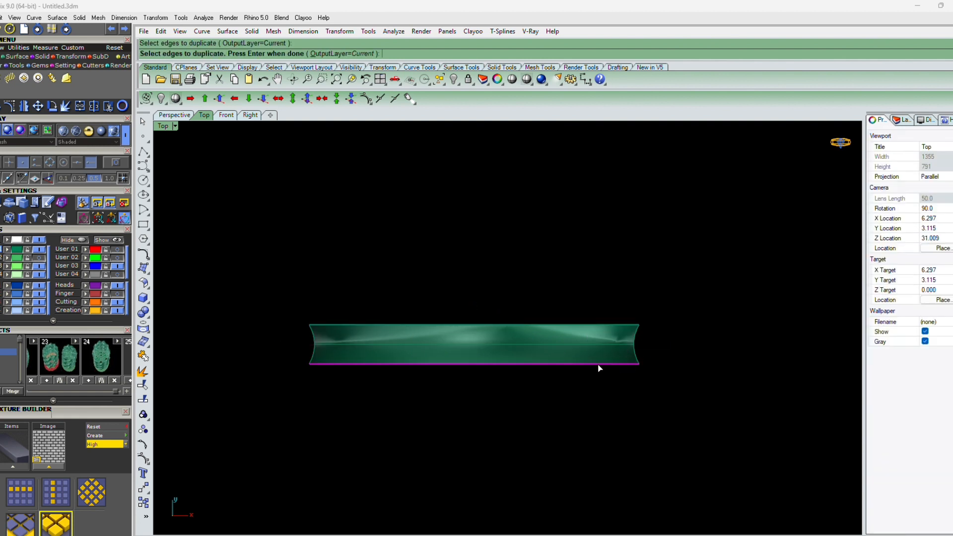
click(601, 326)
key(Return)
key(Return)
click(636, 336)
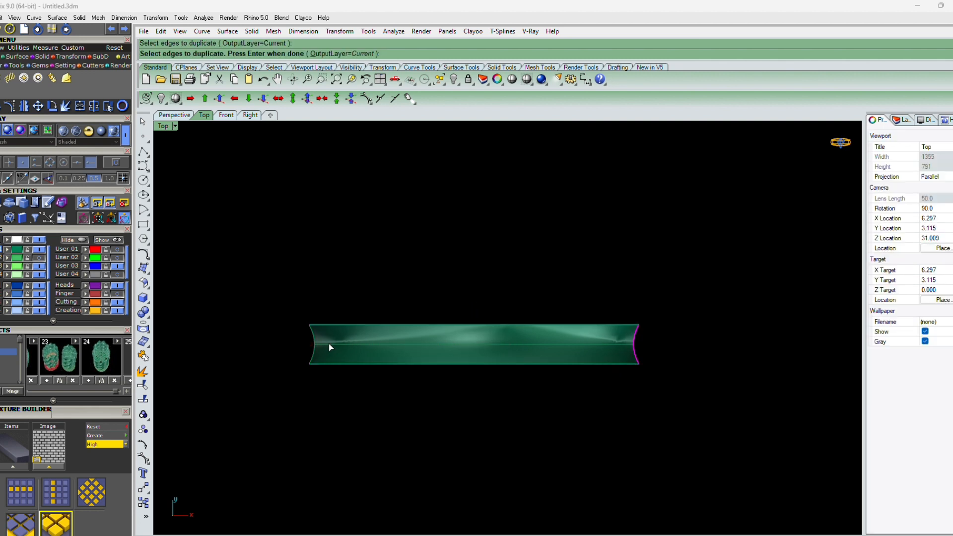
click(314, 340)
key(Return)
Restore the four-view layout and draw a vertical line from the origin in the Front view
click(462, 371)
text(L)
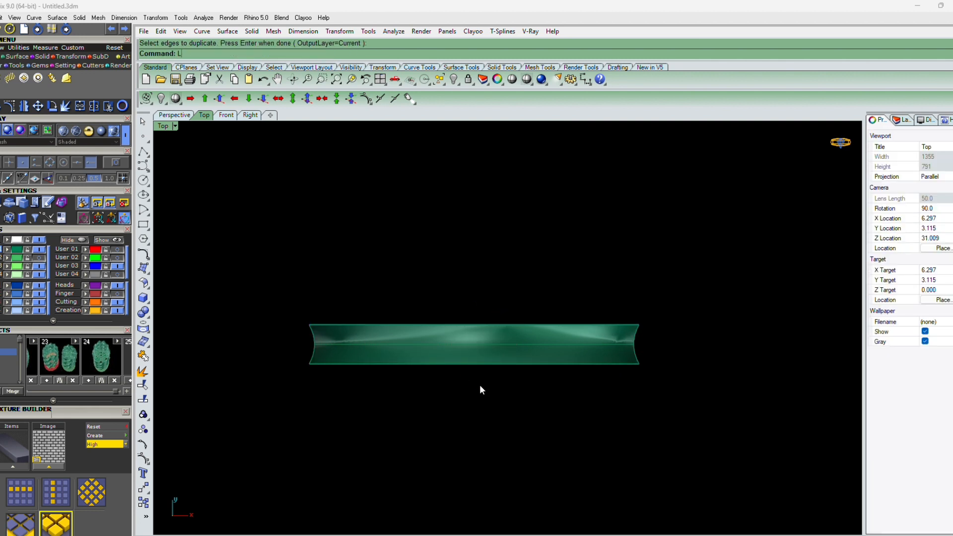
key(Return)
text(0)
key(Return)
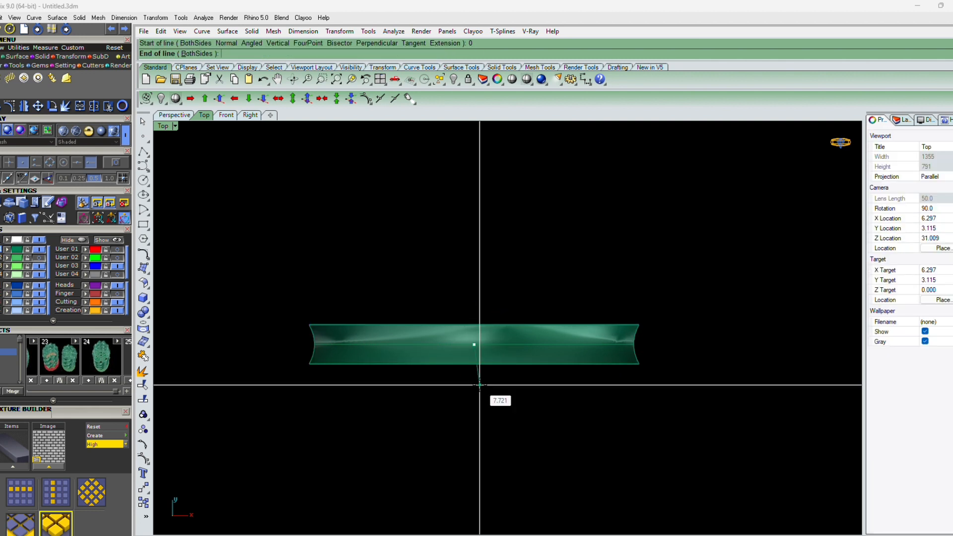
double_click(160, 126)
click(351, 360)
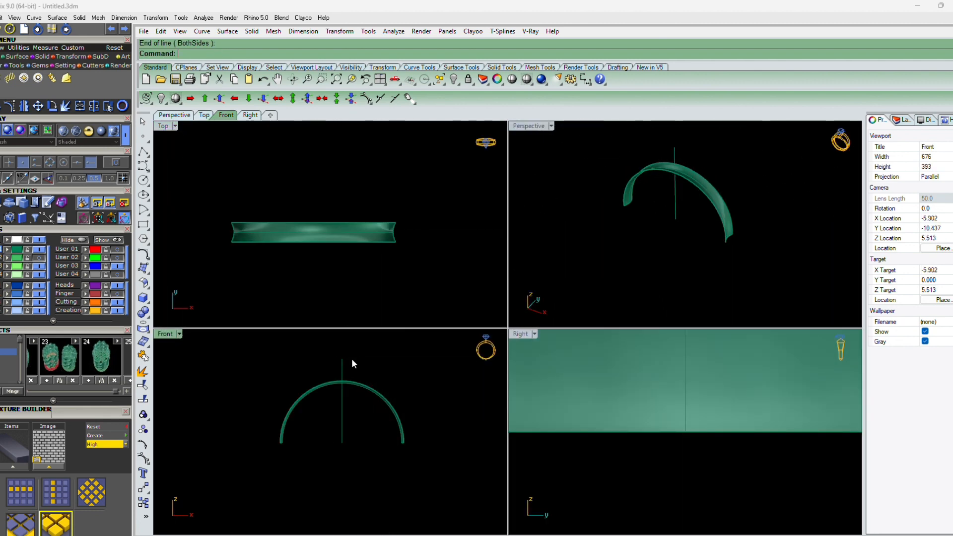
Polar array the vertical line around the origin with 10 items over 360 degrees
drag(352, 359, 333, 365)
text(AR)
key(Return)
text(0)
key(Return)
text(10)
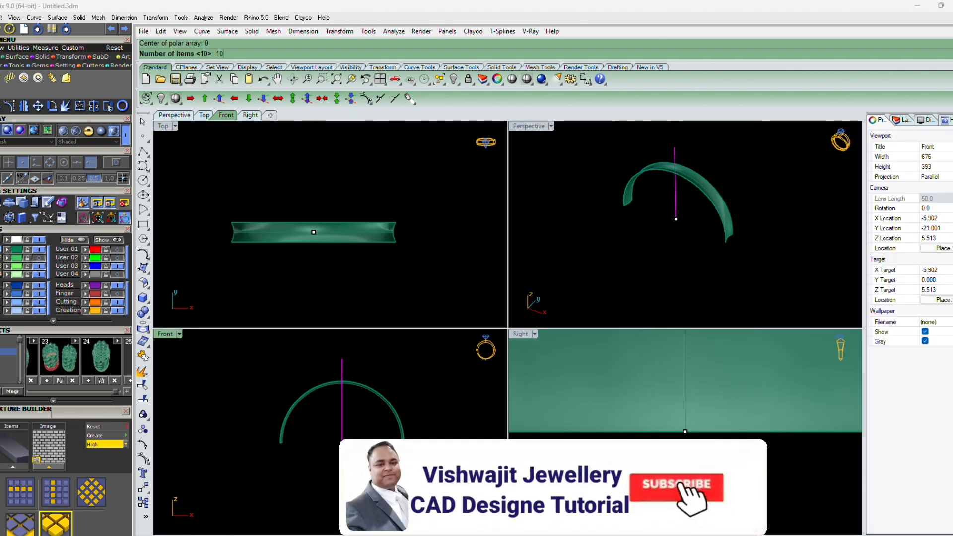
key(Return)
key(Return)
key(Return)
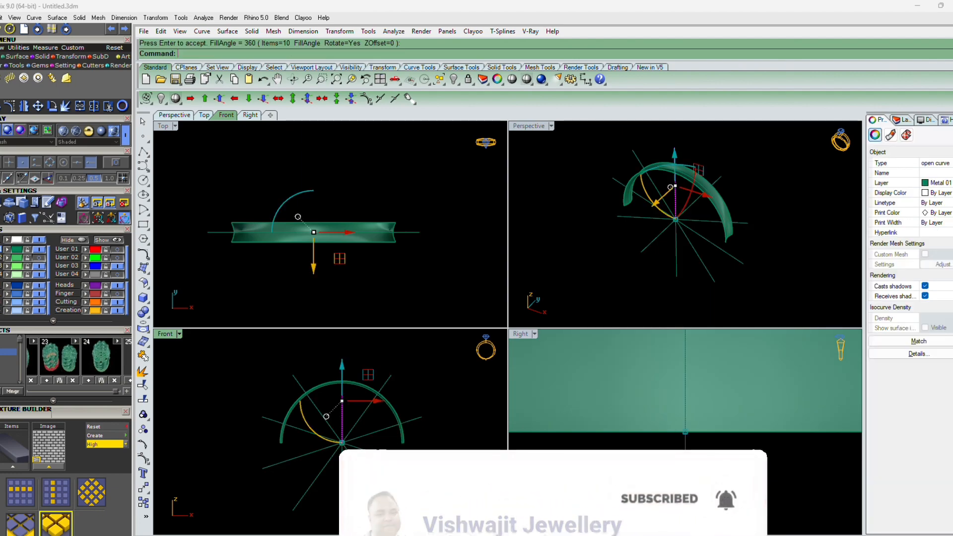